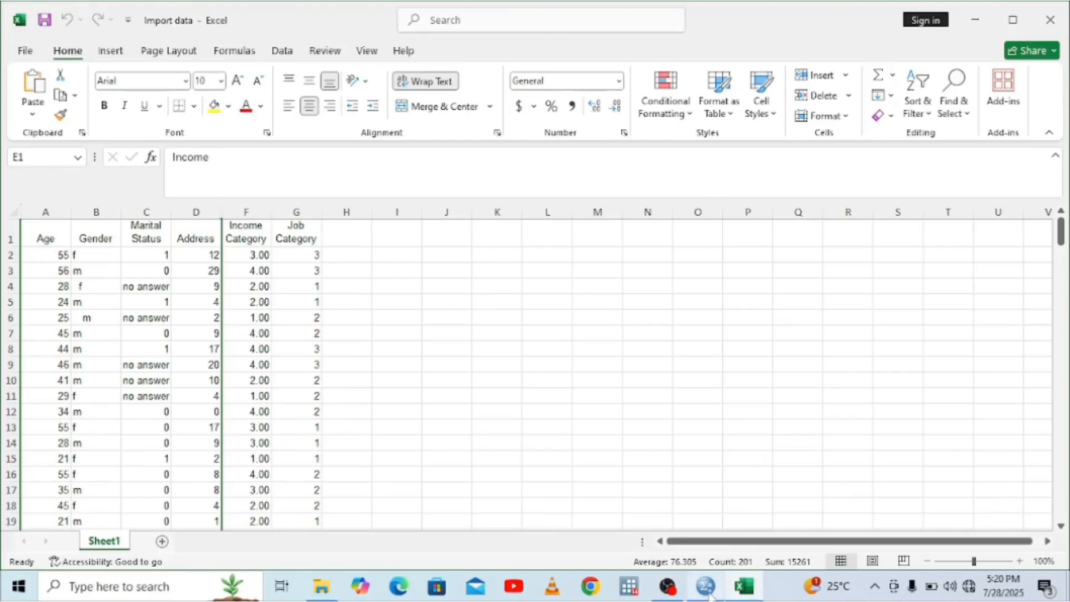
Switch to IBM SPSS Statistics, start an Excel data import and browse to the Downloads folder.
click(706, 594)
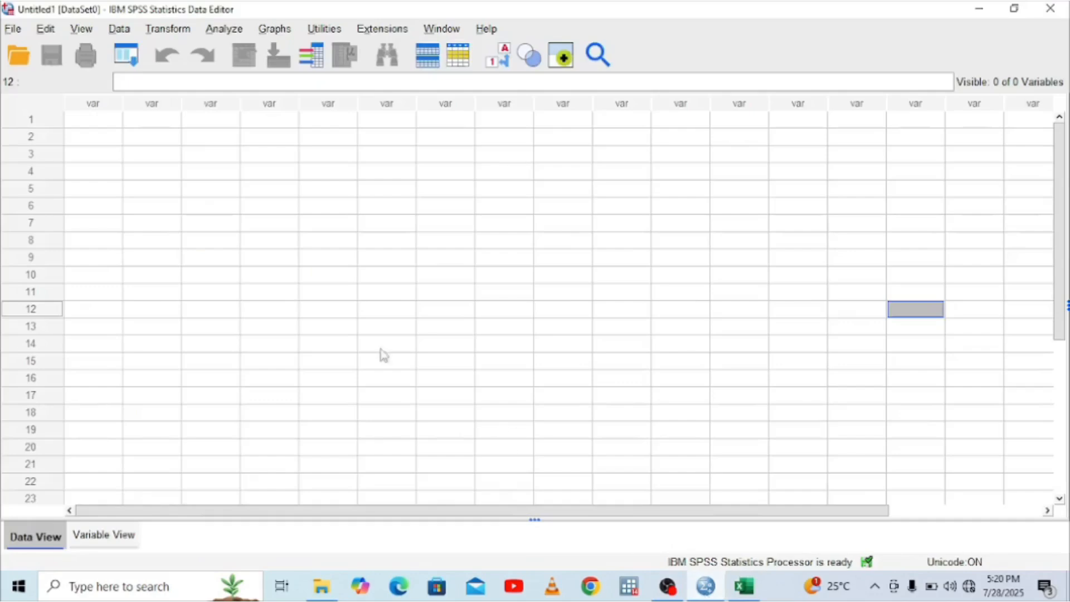
click(12, 33)
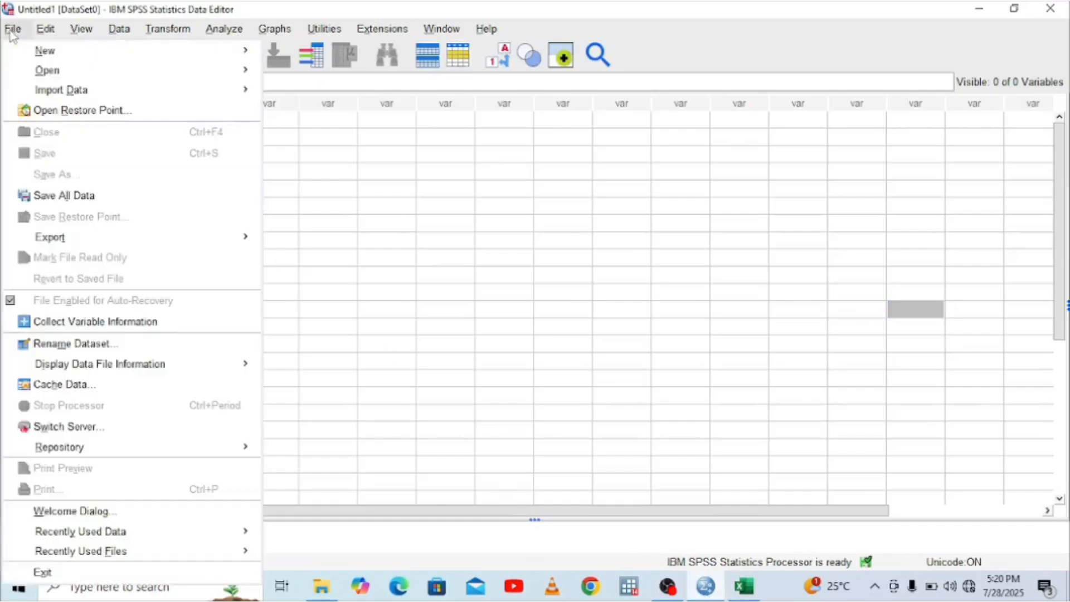
mouse_move(68, 92)
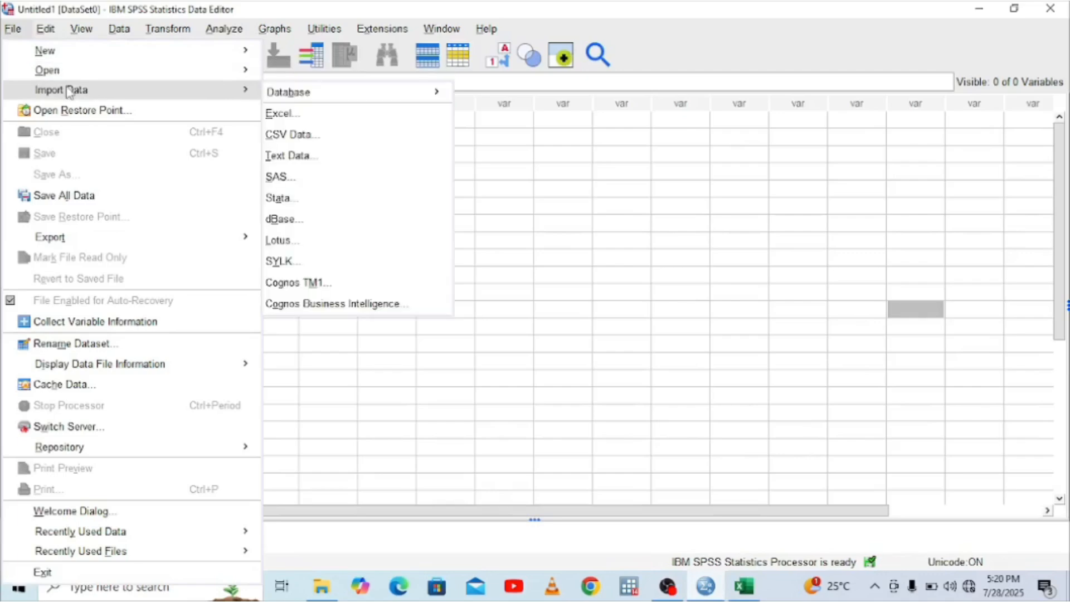
click(296, 113)
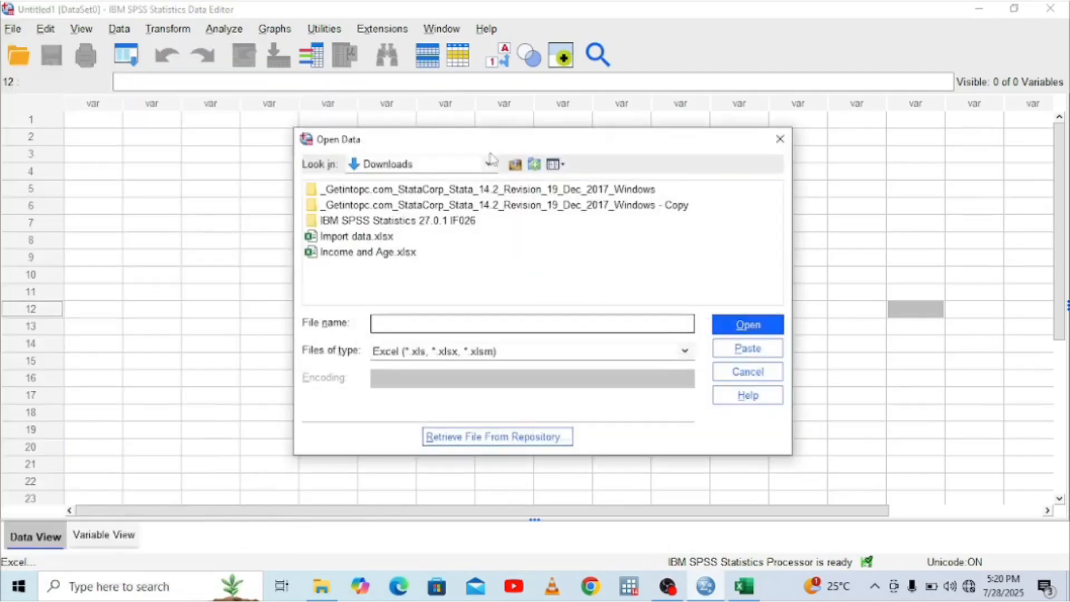
click(489, 165)
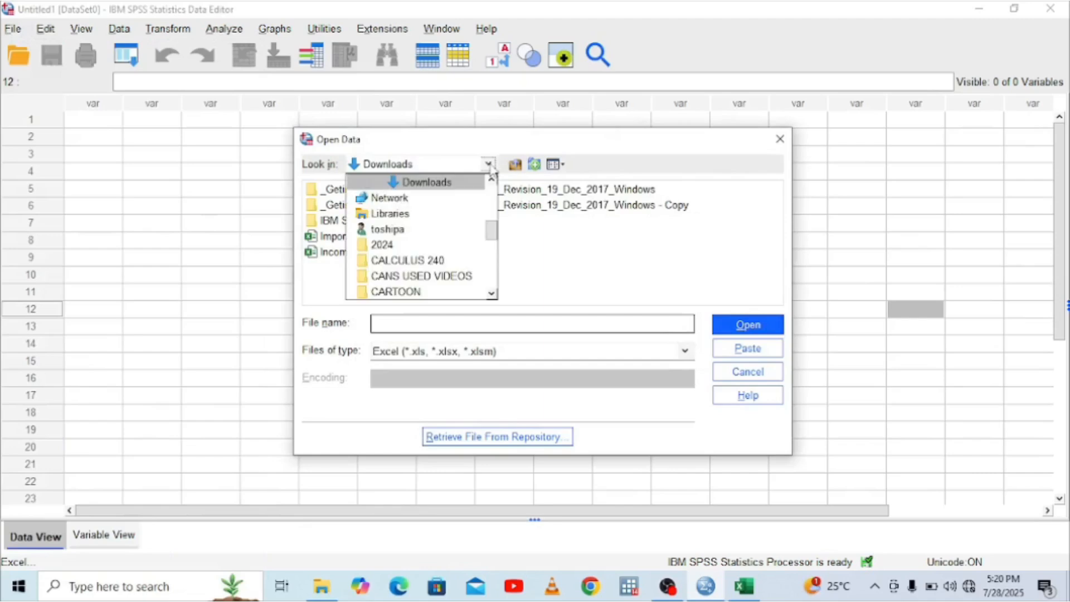
click(491, 293)
click(492, 293)
click(492, 293)
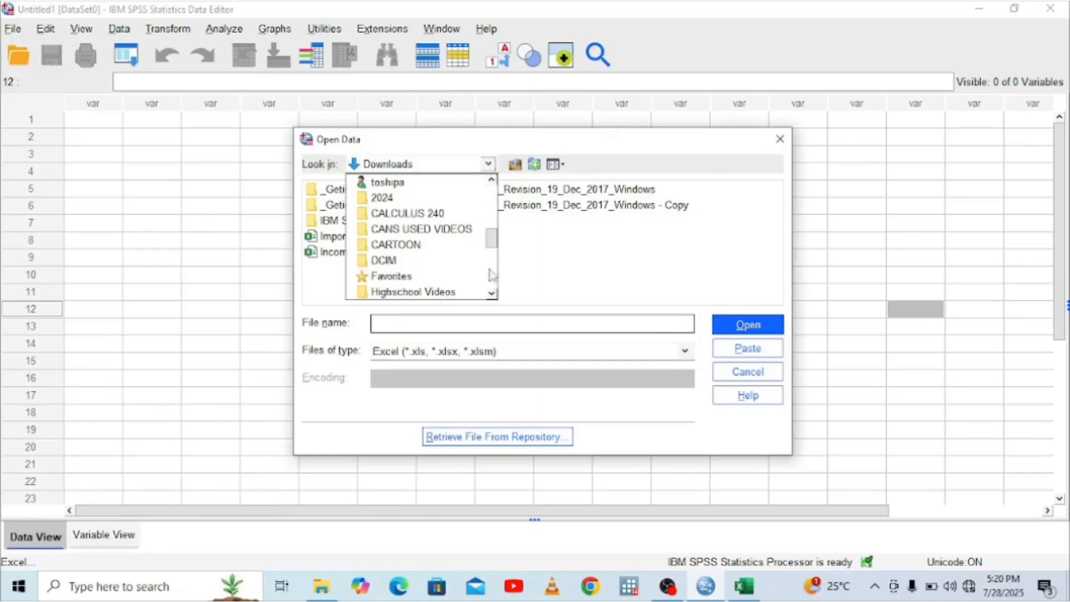
click(494, 205)
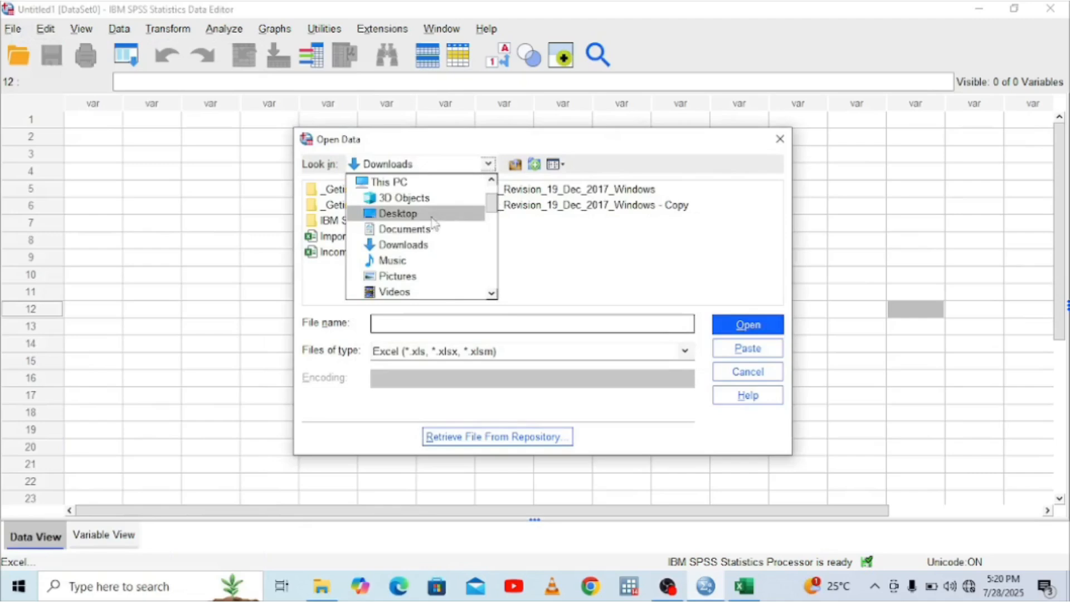
click(420, 245)
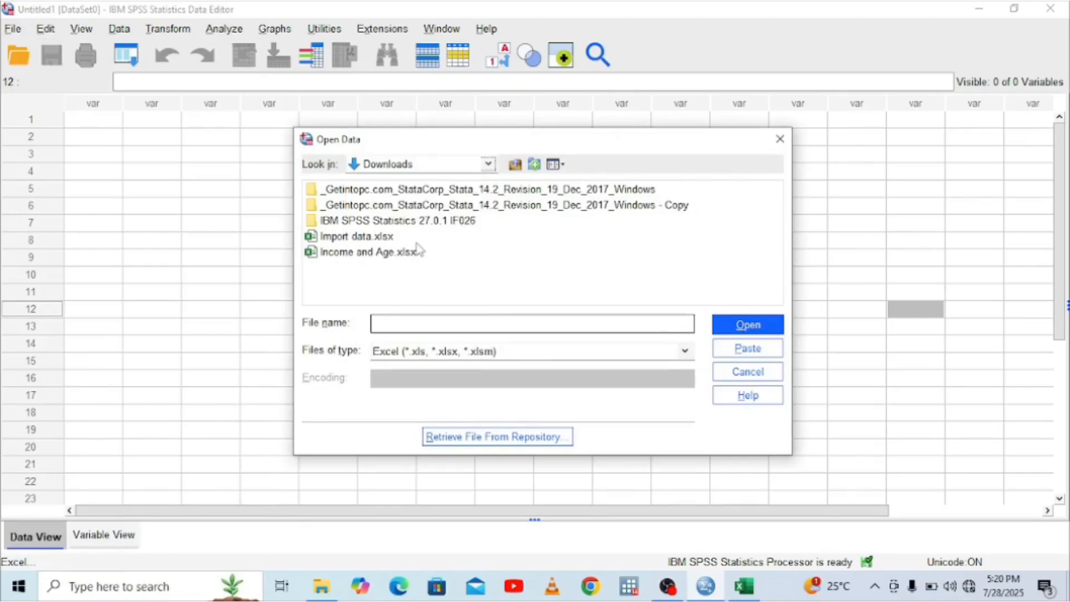
Import Sheet1 of Import data.xlsx with the default read options and widen the Gender column to fit its heading.
click(385, 239)
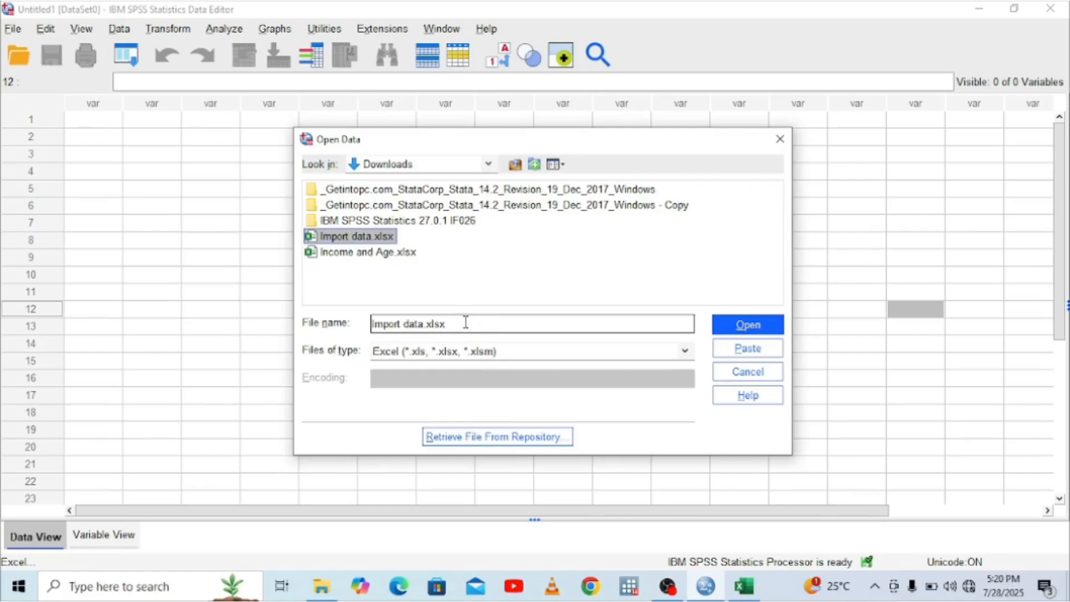
click(759, 326)
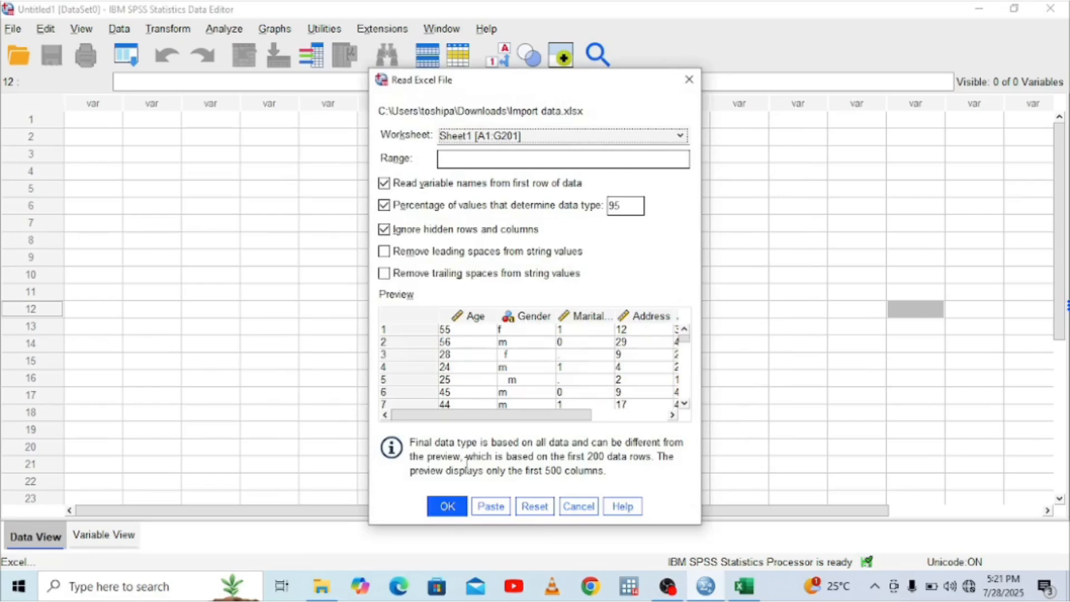
click(447, 506)
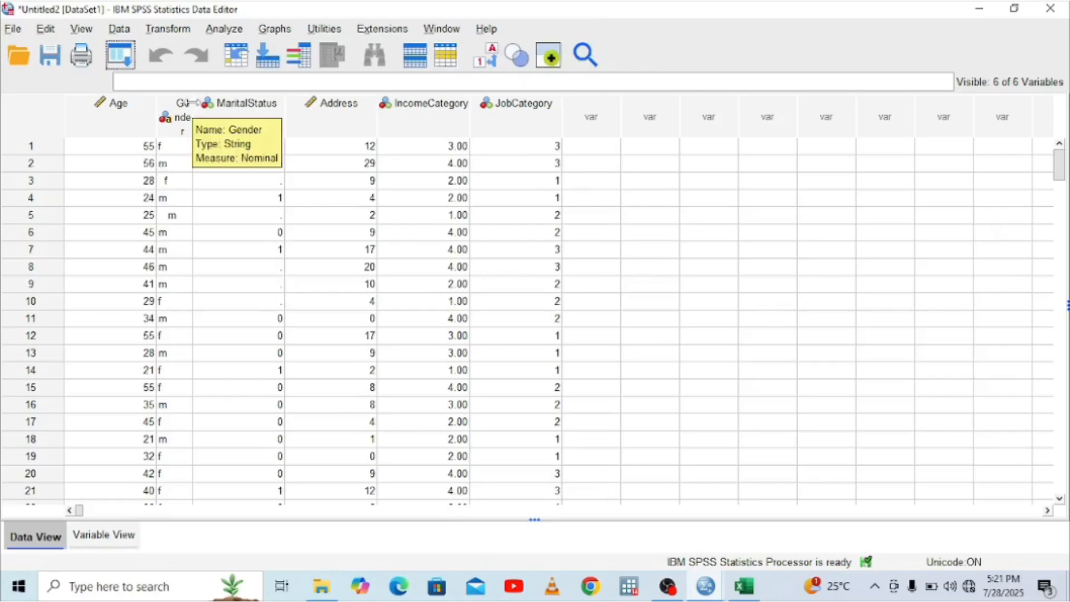
drag(192, 103, 215, 103)
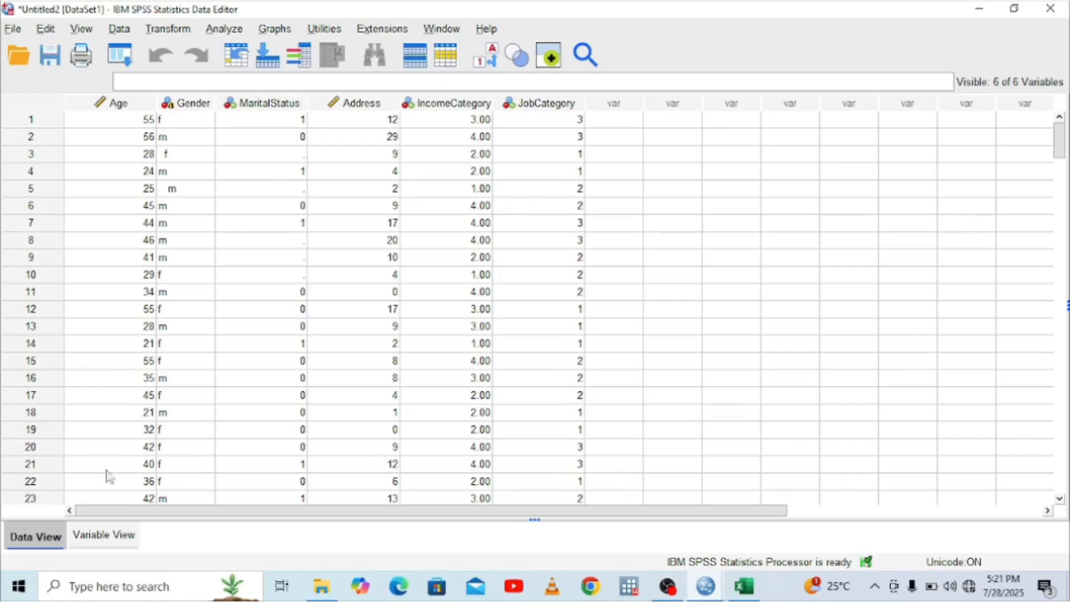
In the variable definitions, label the Age variable "age of the employees".
click(102, 538)
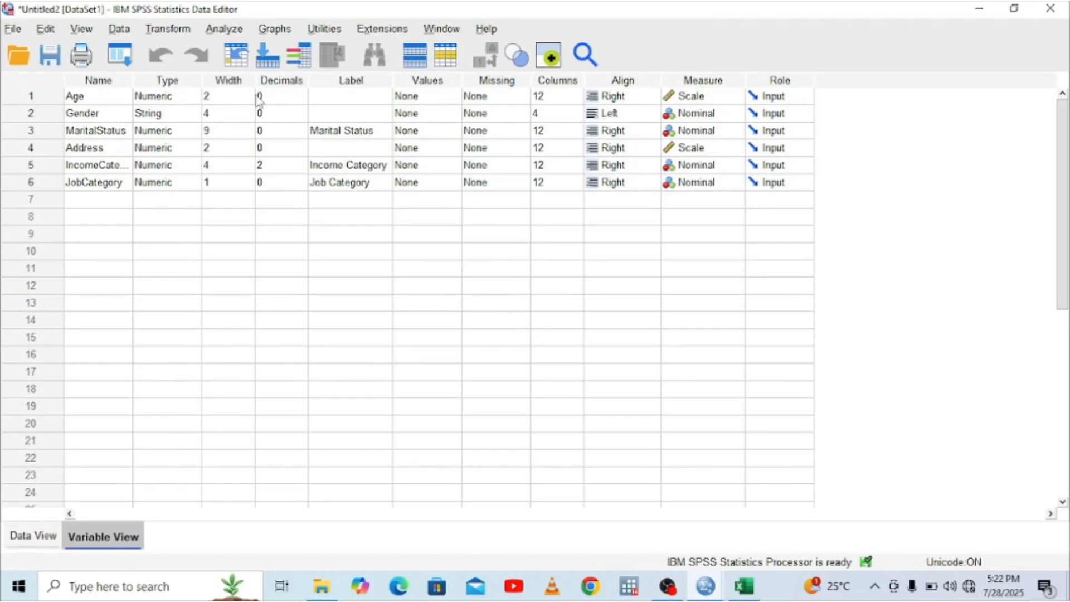
double_click(328, 99)
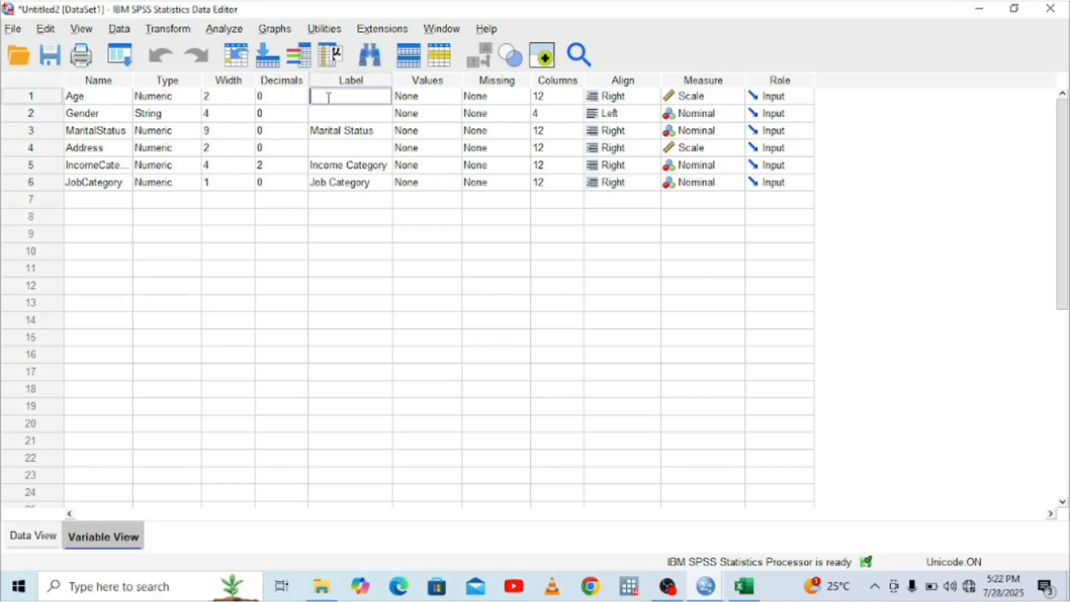
text(age of the employ)
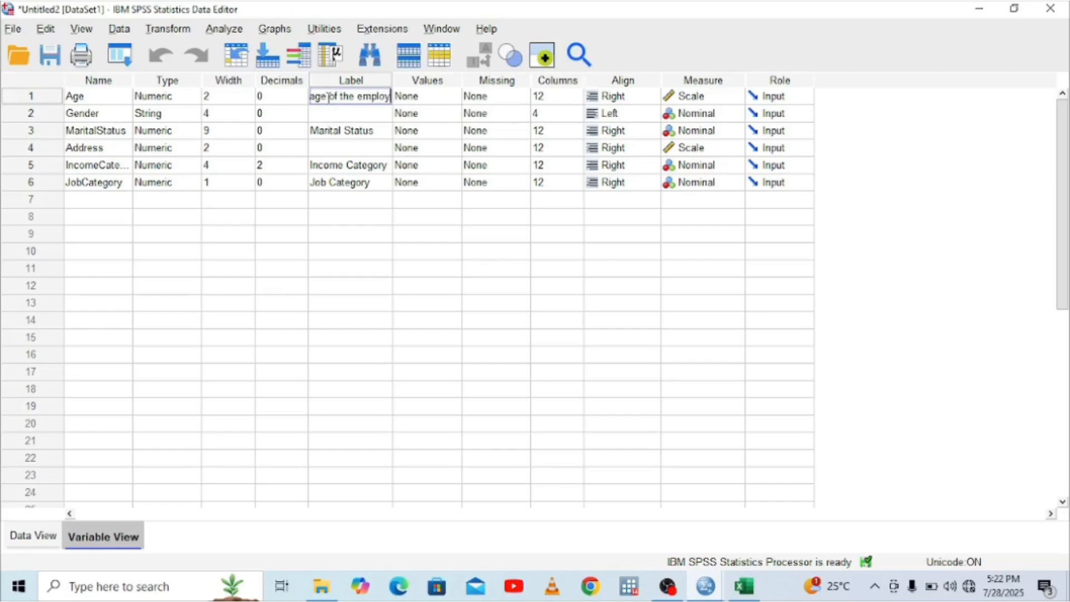
text(ees)
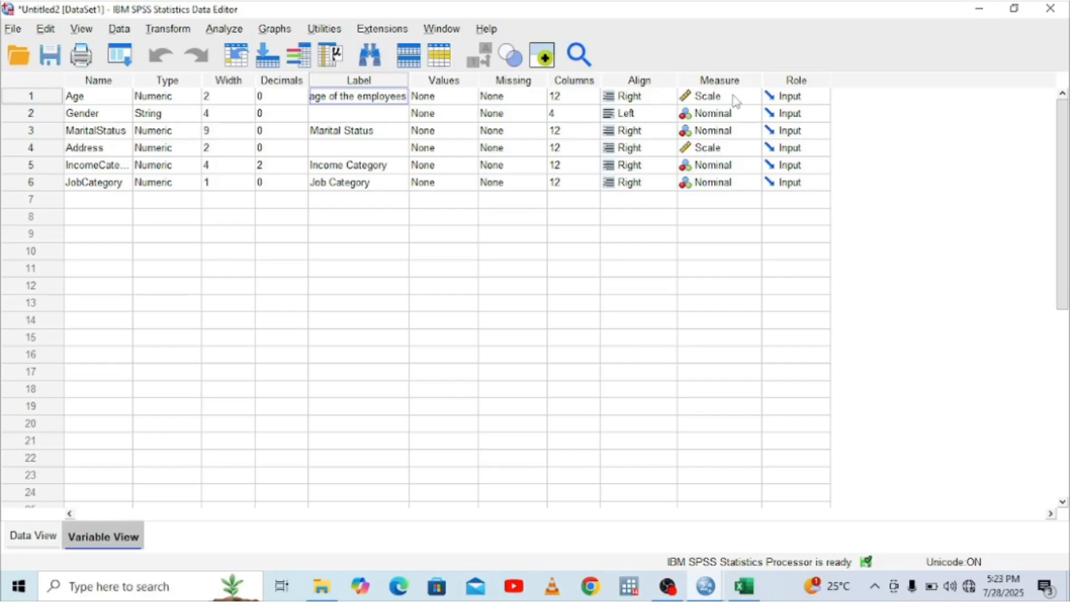
Label the Gender variable "gender of the employees".
double_click(91, 114)
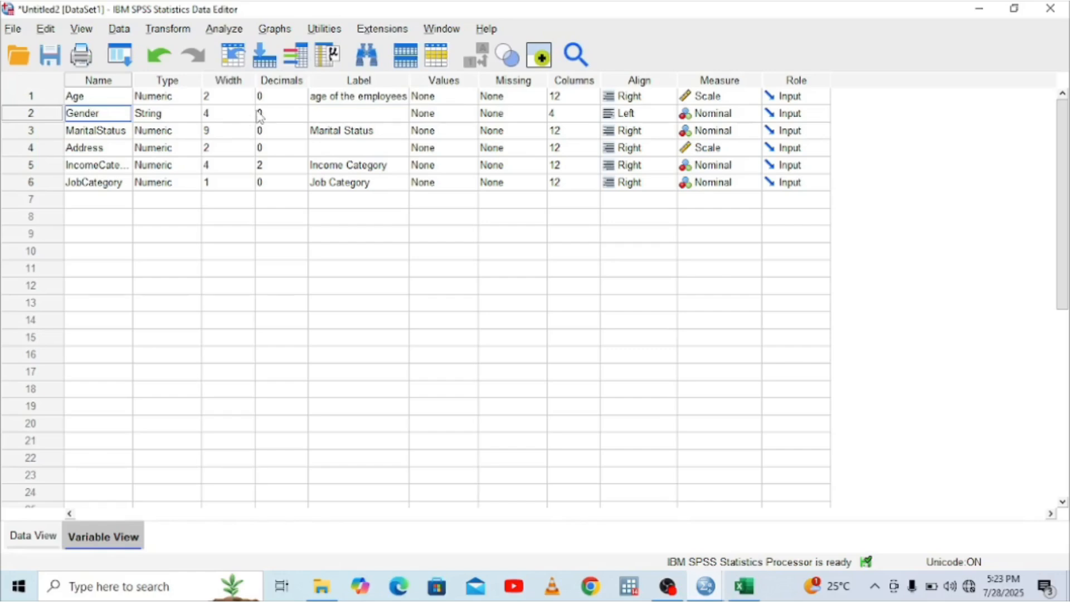
click(322, 114)
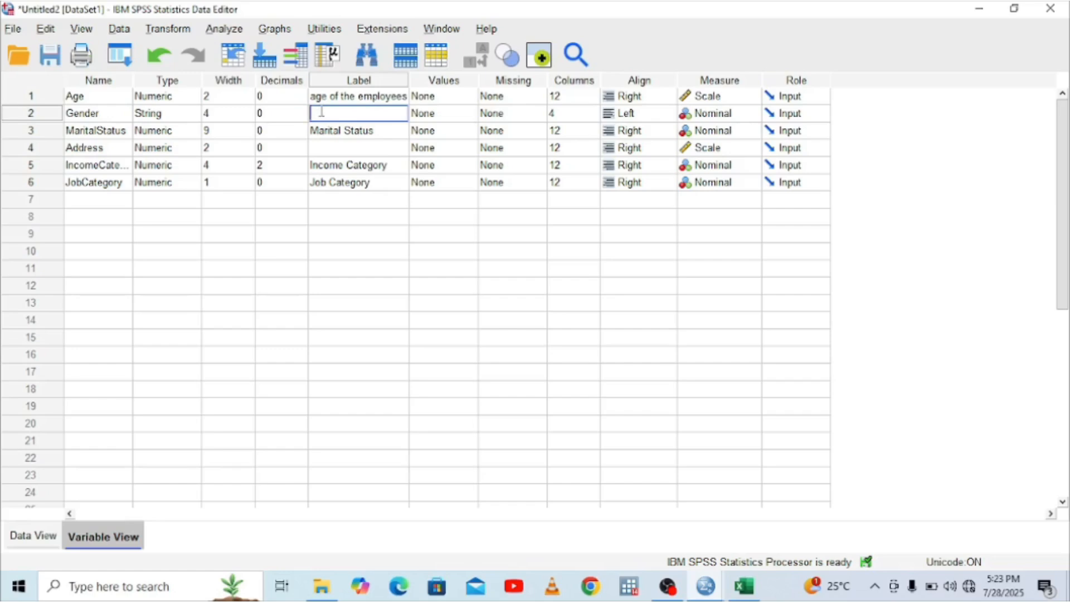
text(gender of the employee)
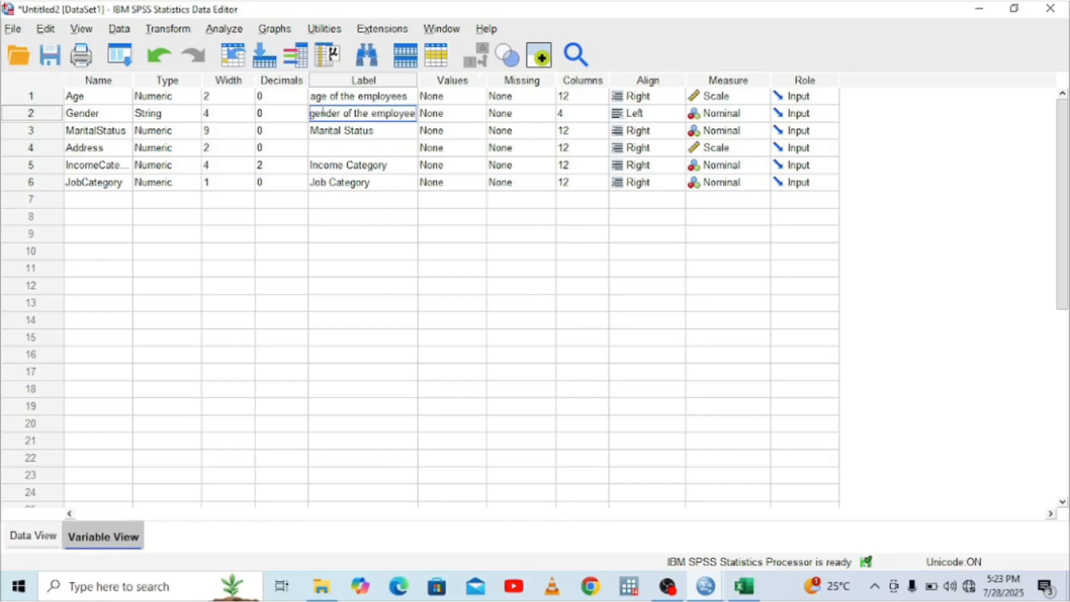
text(s)
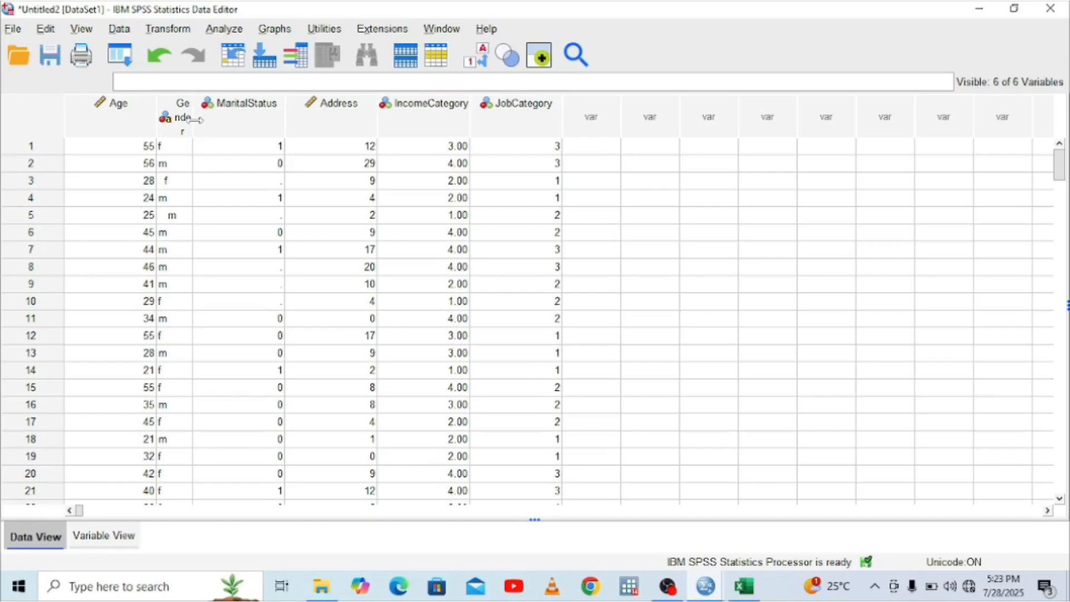
Widen the Gender column in the data sheet so its heading fits on one line.
click(213, 126)
drag(188, 97, 214, 98)
click(196, 140)
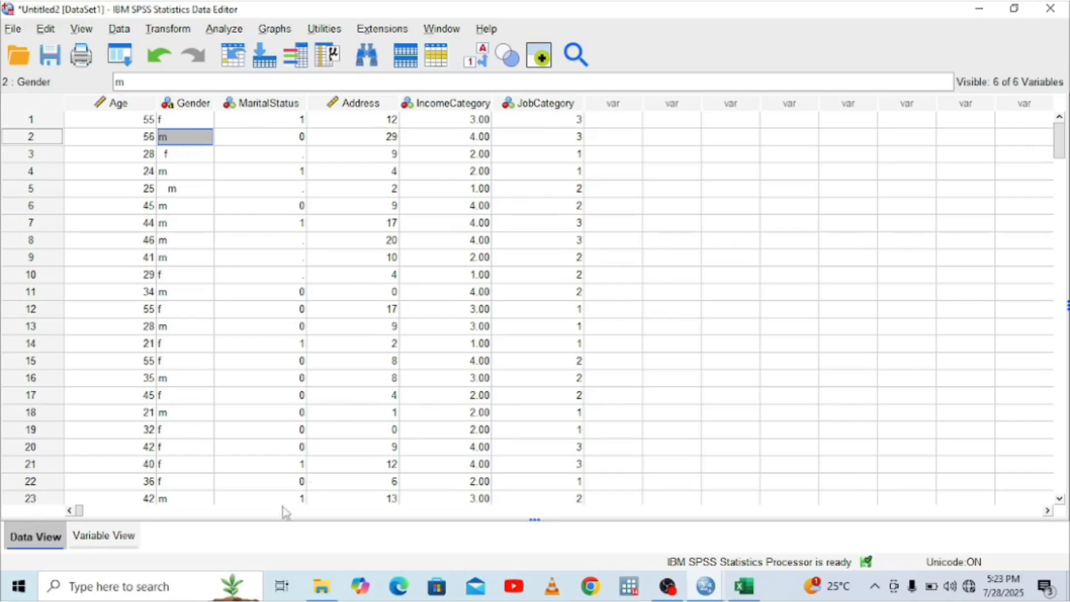
Open the Gender variable's value labels and add the value 0 with the label "f".
click(117, 537)
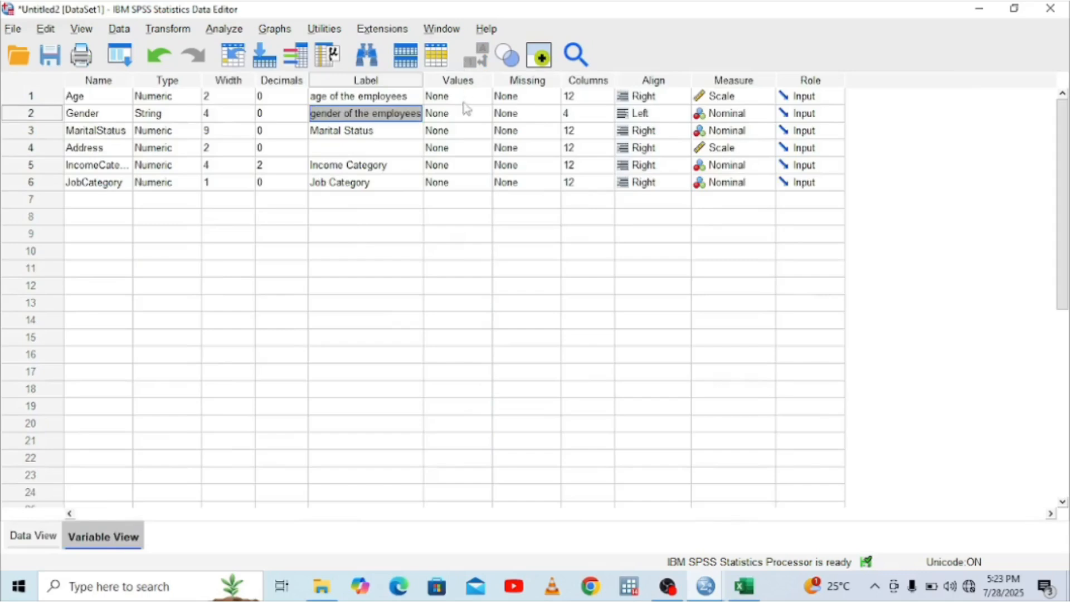
click(474, 118)
click(486, 114)
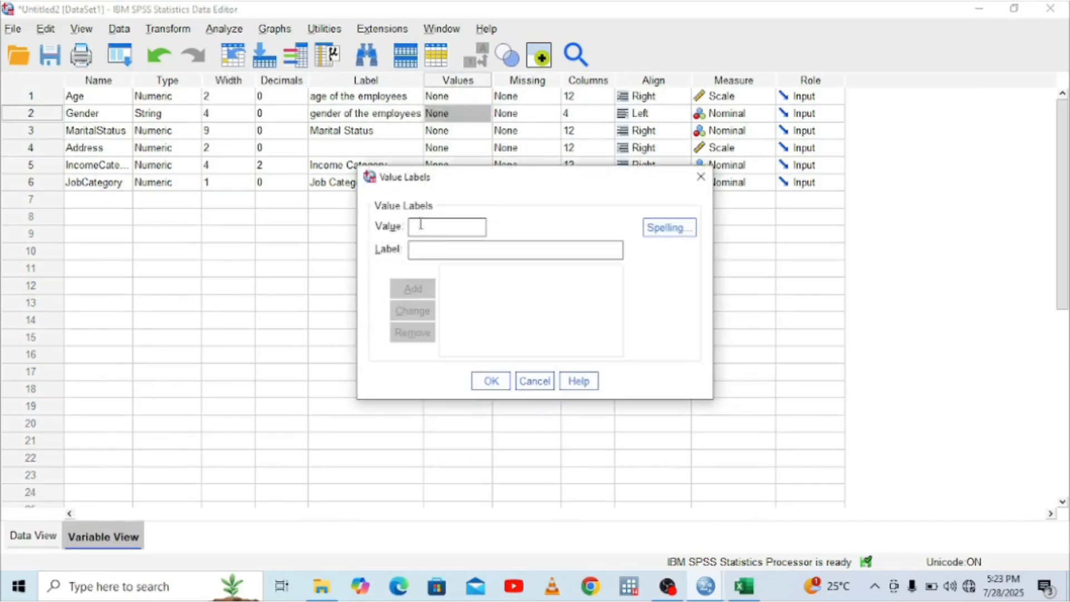
text(0)
click(428, 248)
text(f)
click(406, 289)
Add the value 1 with the label "male" for Gender and apply the value labels.
click(423, 226)
text(1)
click(419, 251)
text(mal)
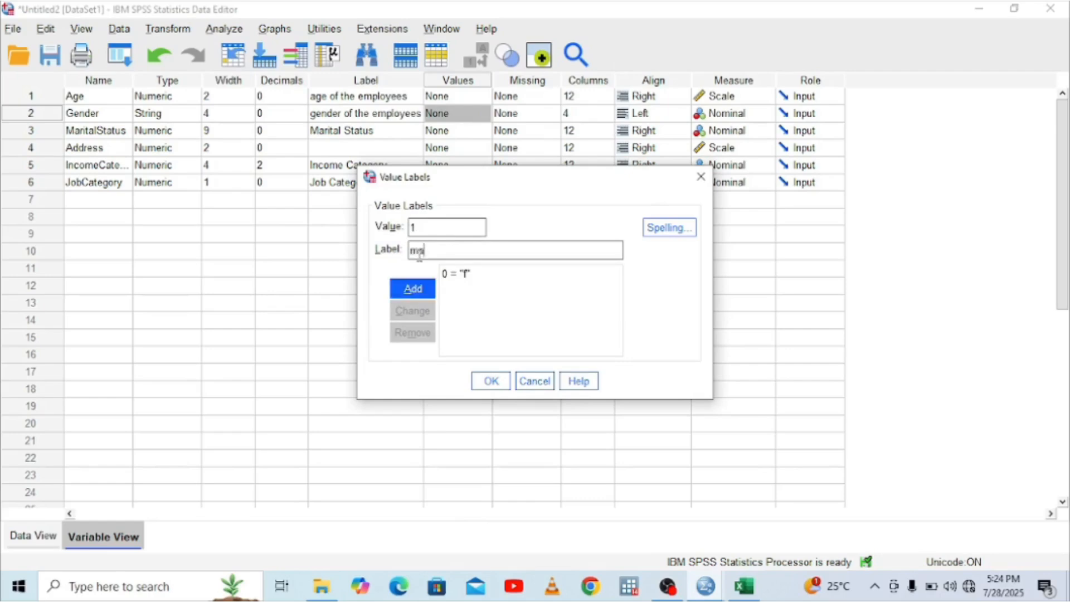
text(e)
click(413, 288)
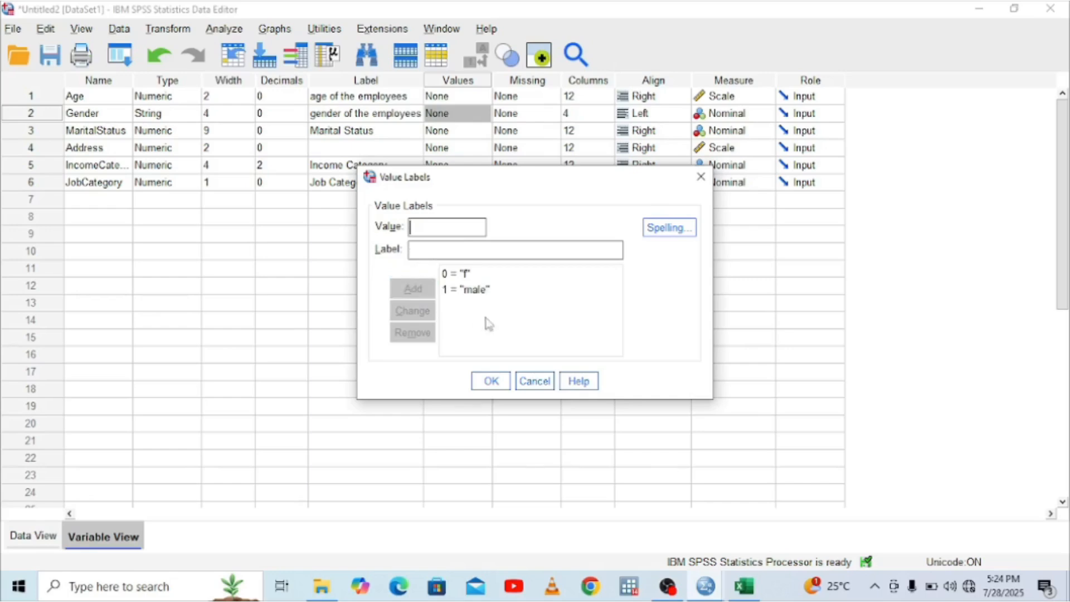
click(490, 382)
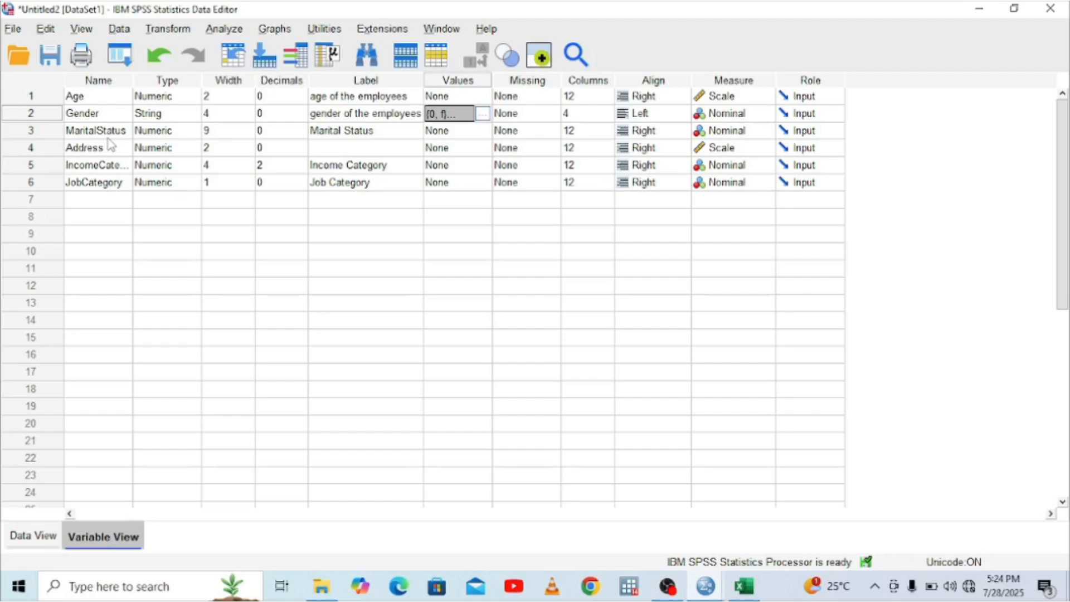
Change the MaritalStatus variable's type to String.
click(173, 131)
click(191, 132)
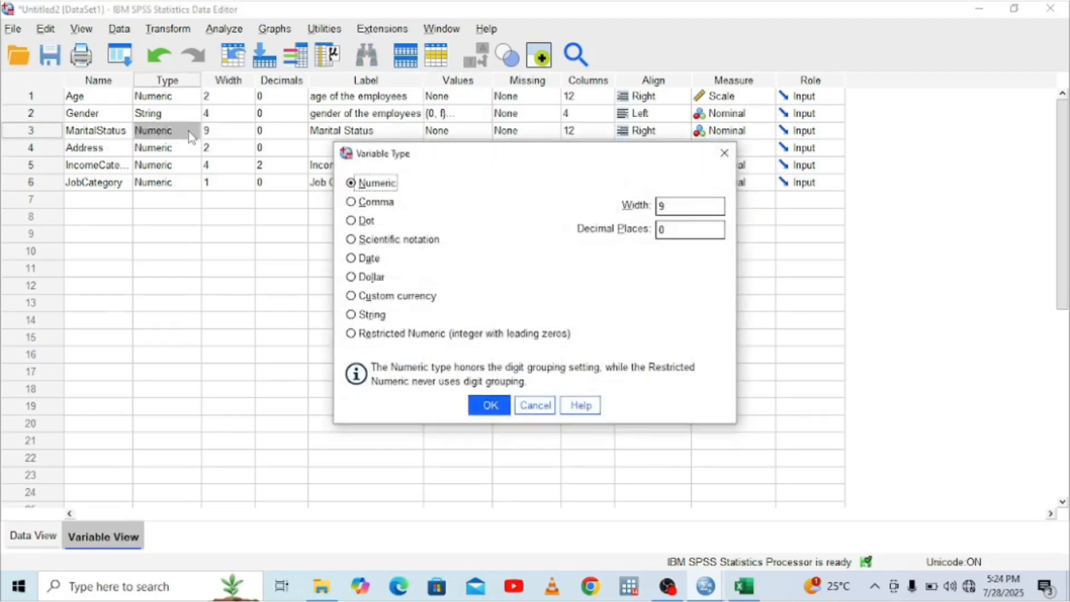
click(352, 316)
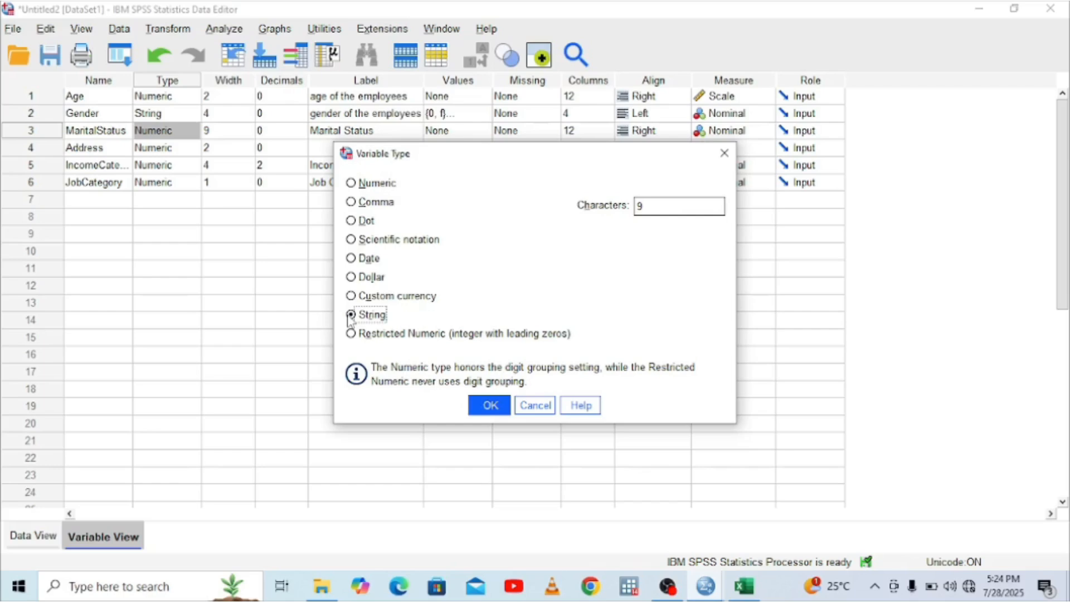
click(490, 406)
Extend the MaritalStatus variable's label to "Marital Status of the employees" and review the column in the data sheet.
double_click(359, 131)
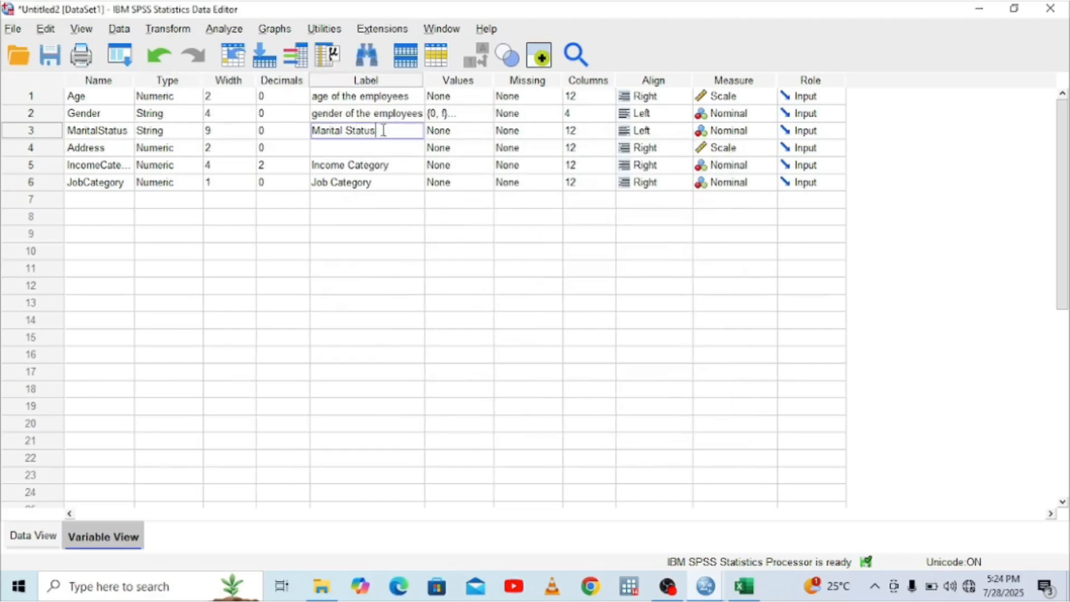
text(of the employees)
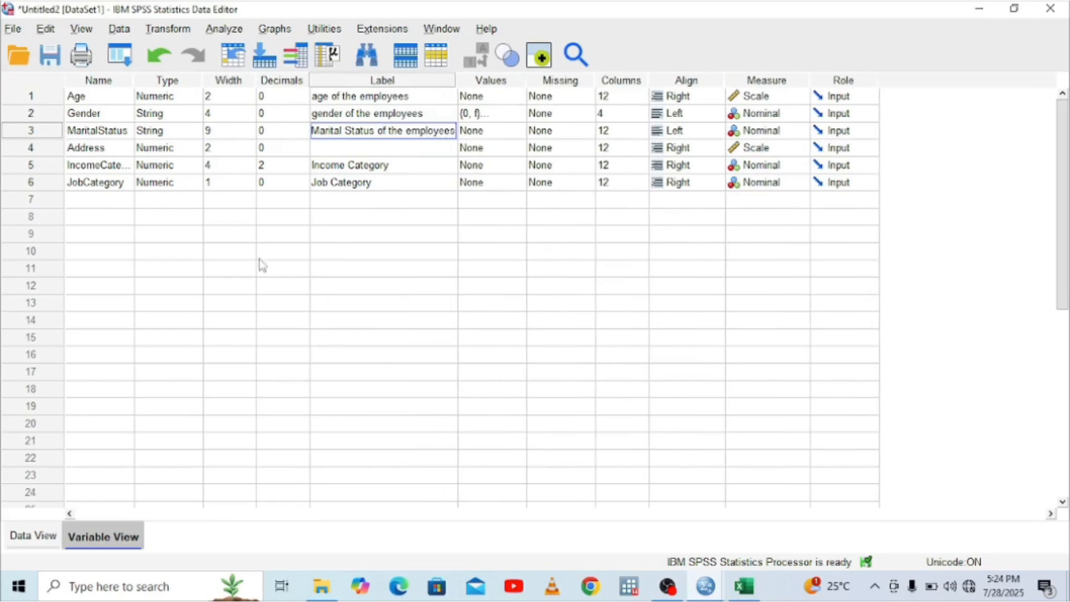
click(29, 535)
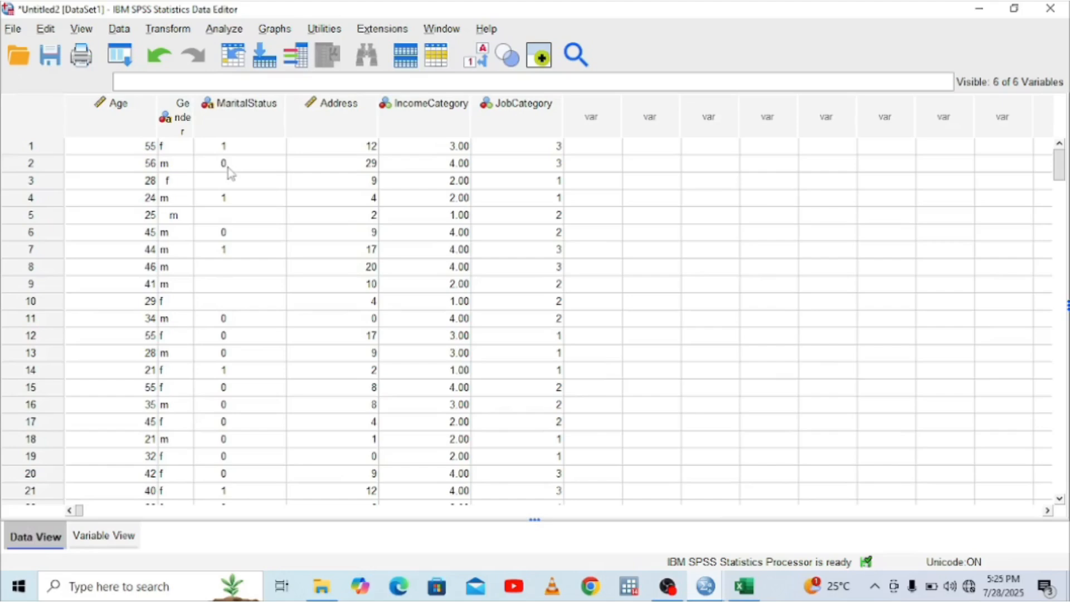
Return to the variable definitions and label the Address variable "Address of the employees".
click(104, 538)
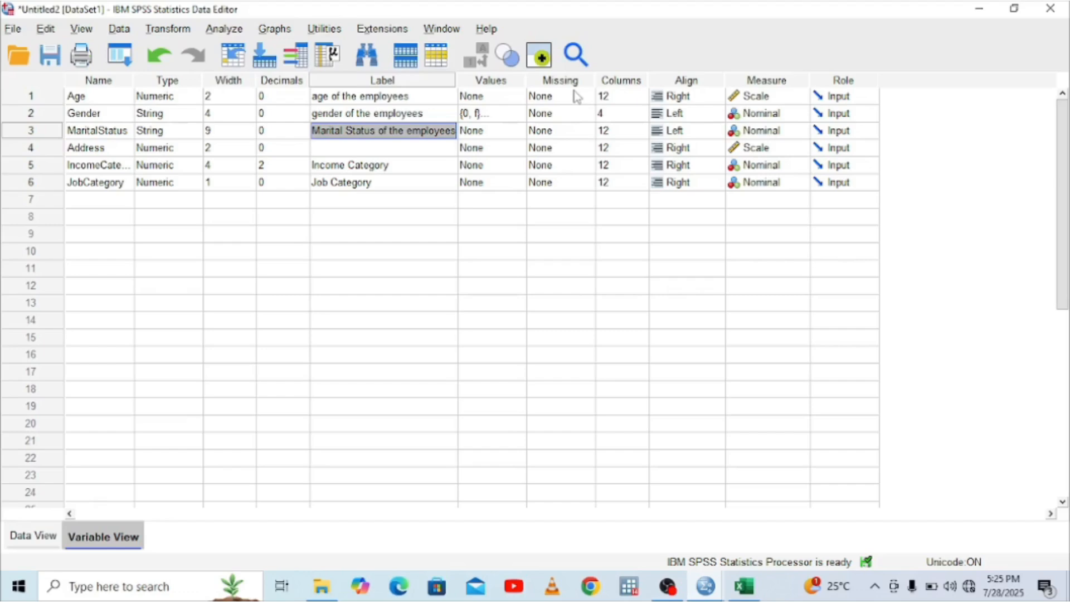
click(109, 152)
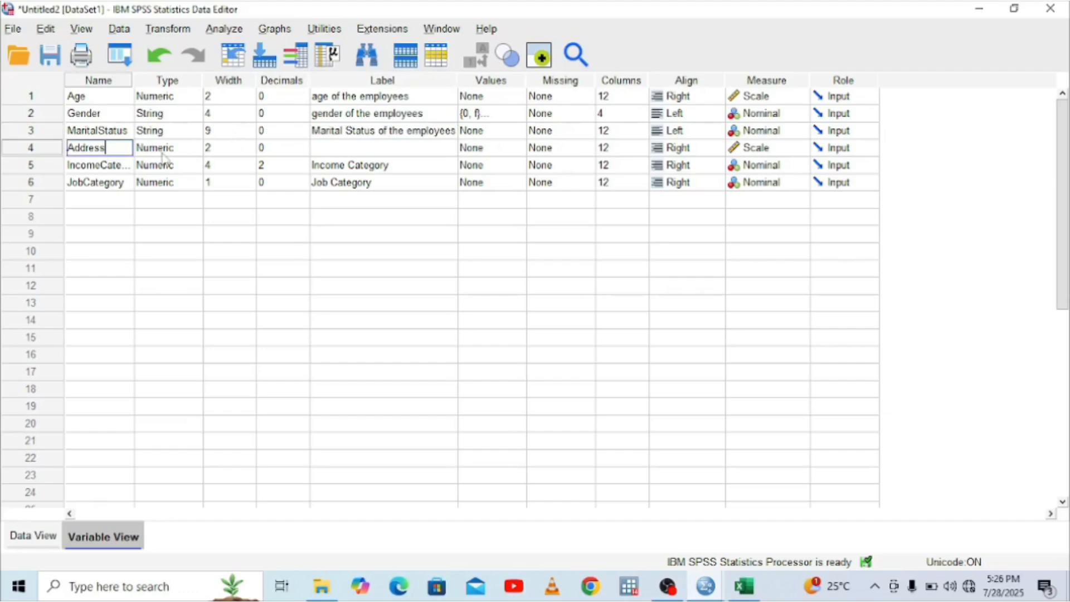
click(323, 149)
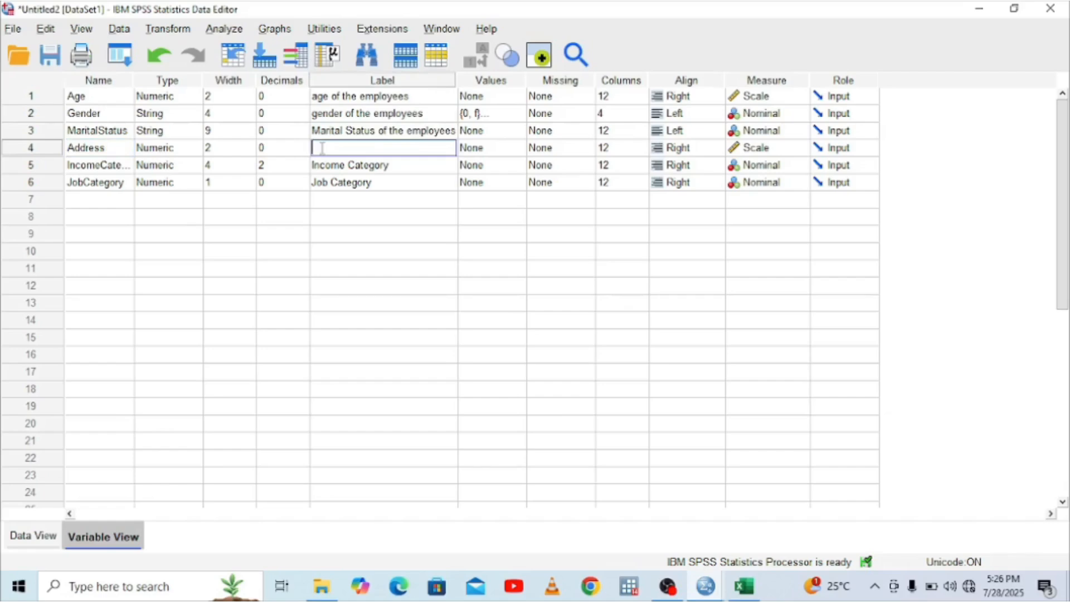
text(Address of the employees)
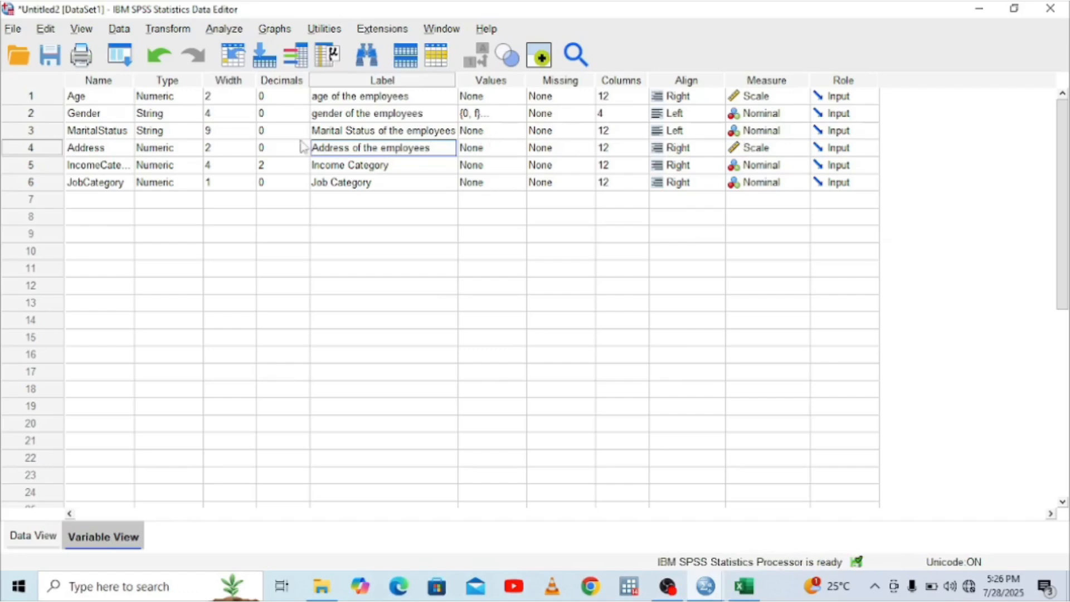
Widen the Name column and extend the IncomeCategory variable's label to "Income Category of the employees".
click(113, 170)
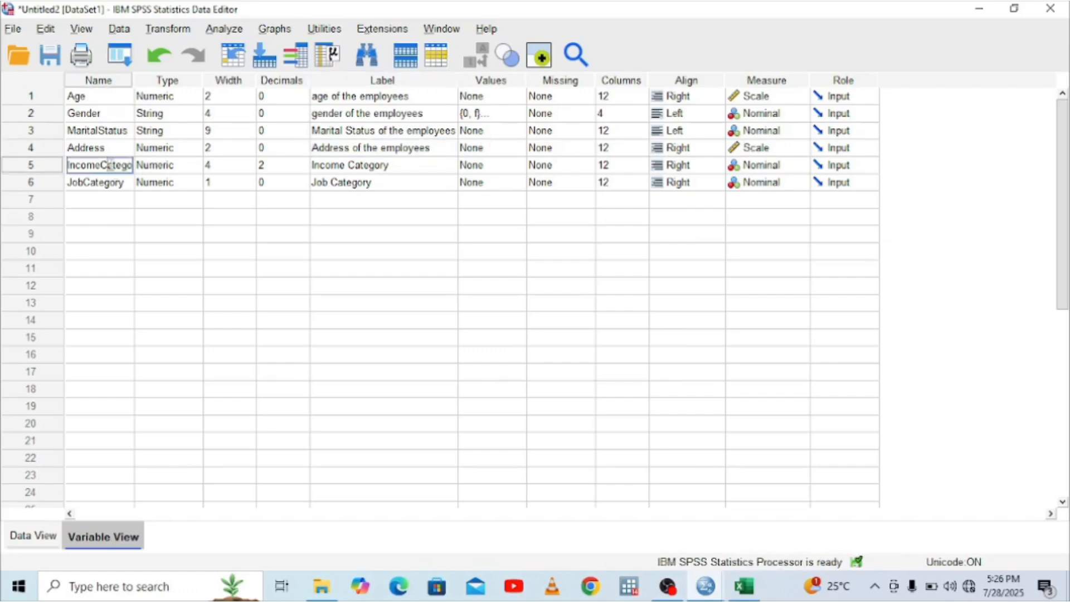
drag(132, 82, 142, 83)
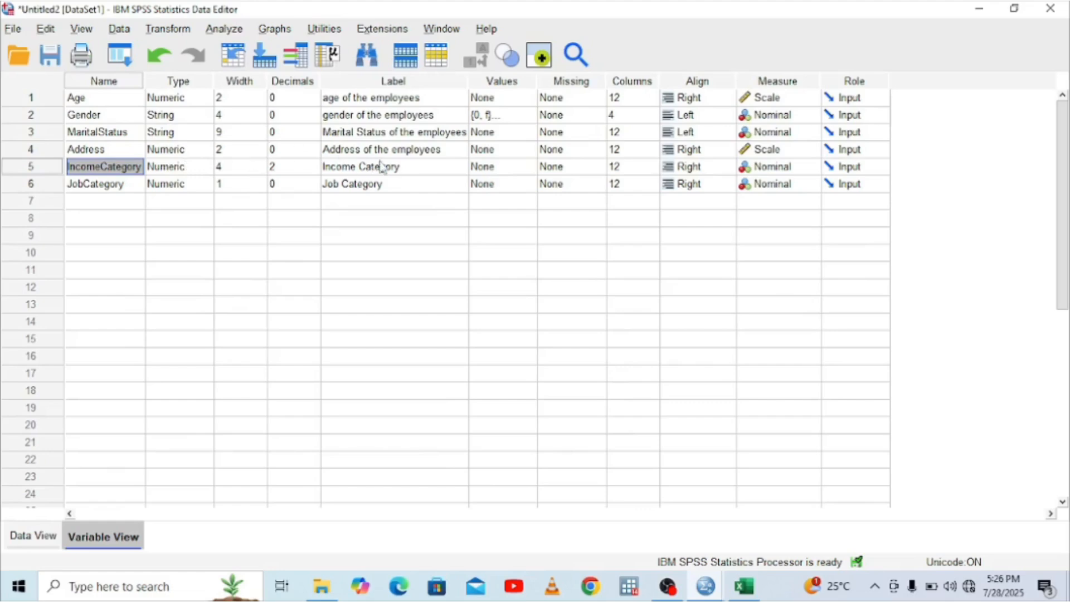
double_click(403, 166)
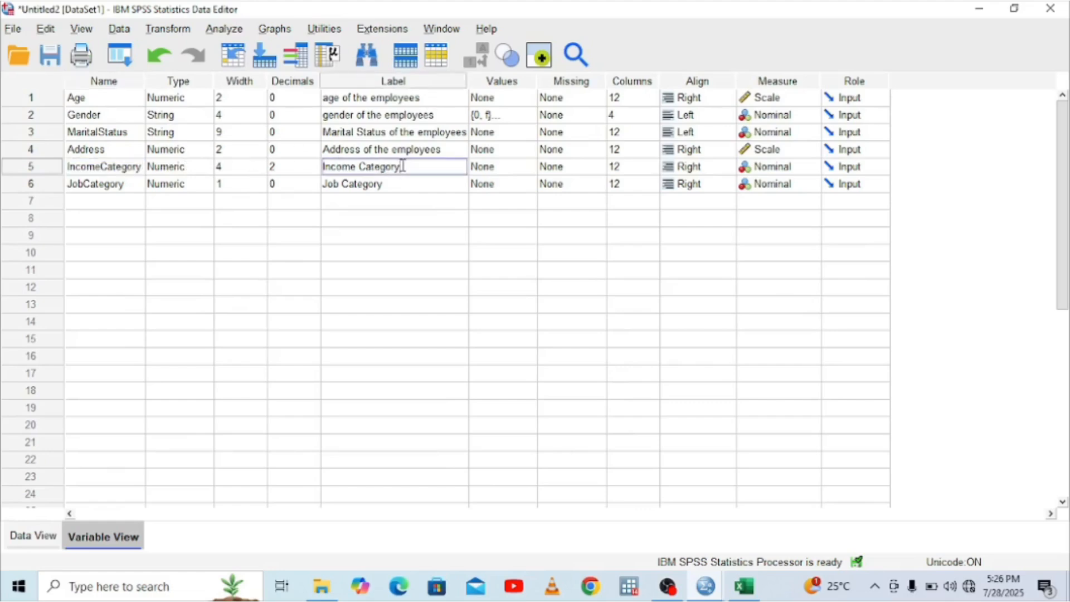
text(of the employees)
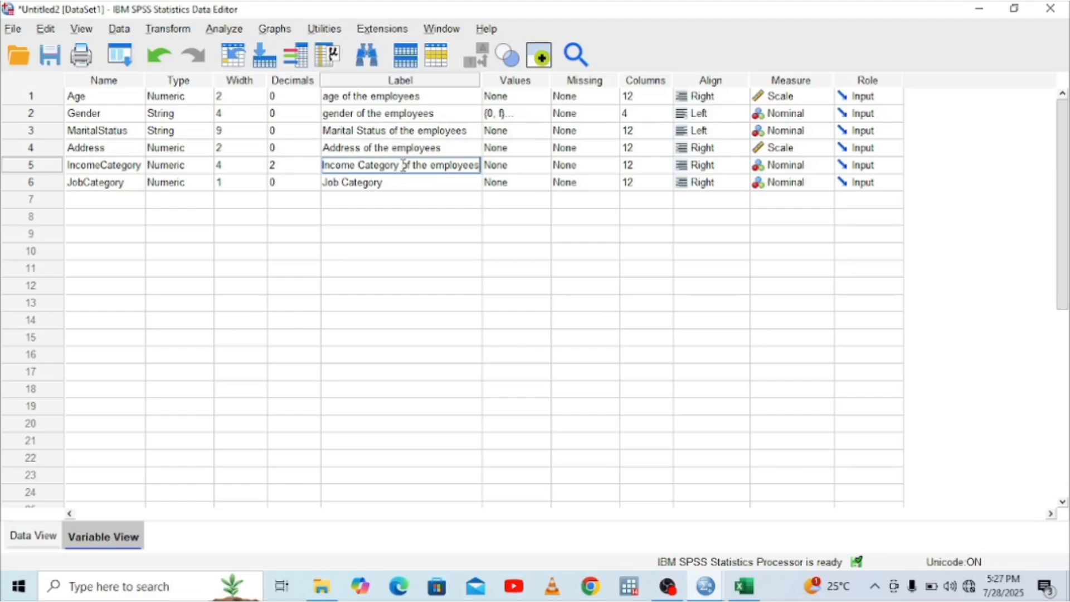
Review the IncomeCategory values in the data sheet and set that variable's measurement level to Ordinal.
click(31, 541)
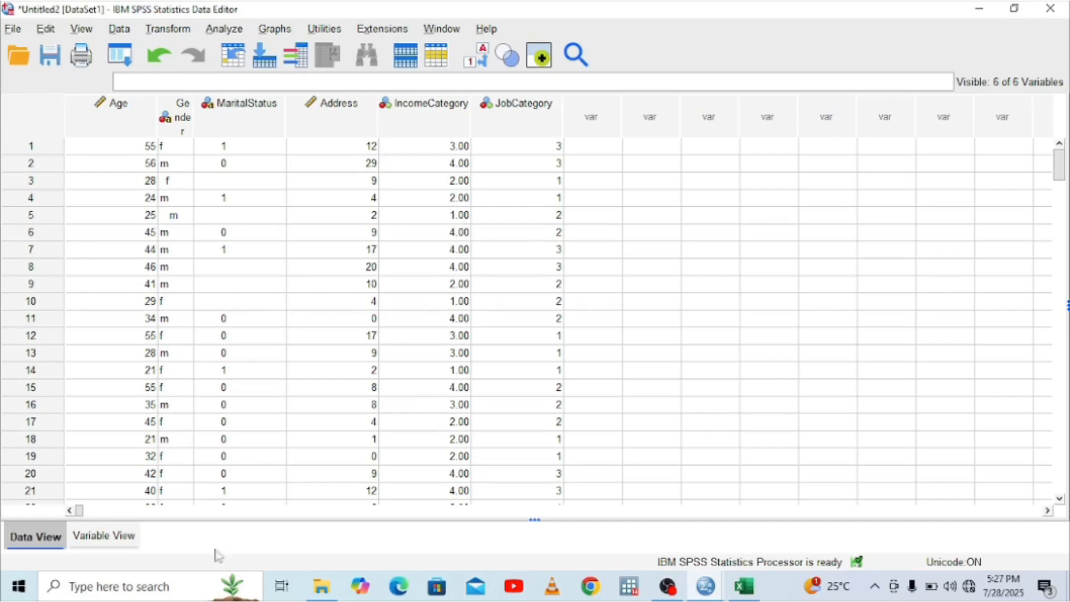
click(102, 536)
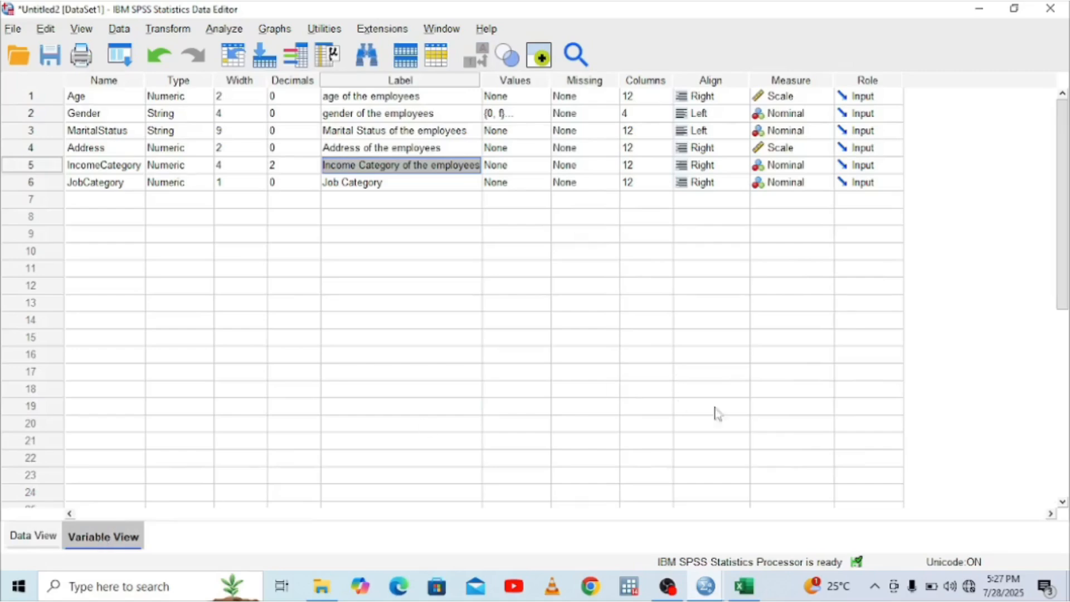
click(801, 170)
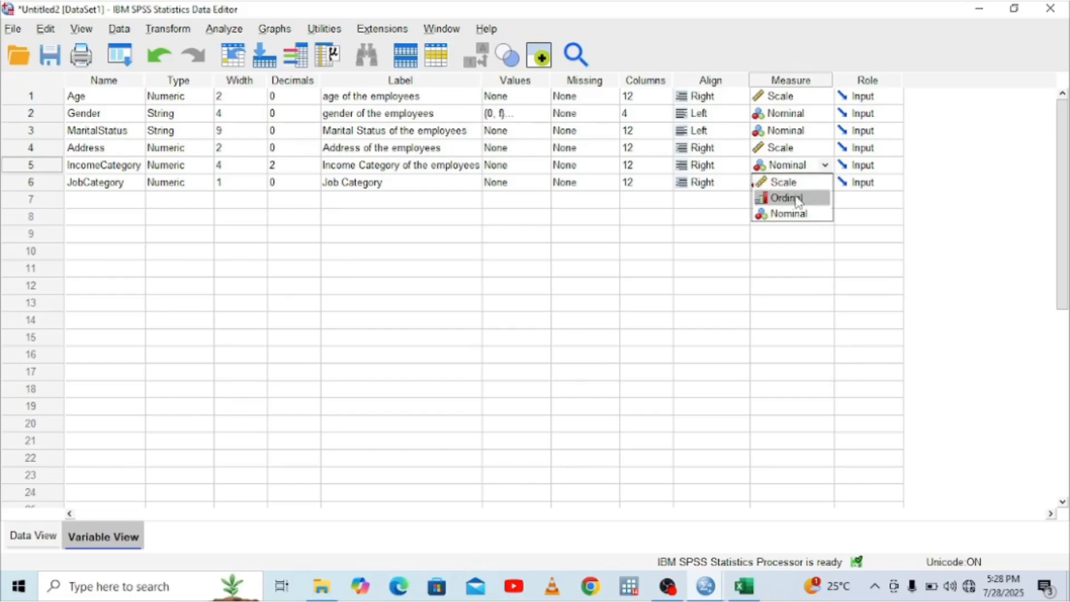
click(798, 198)
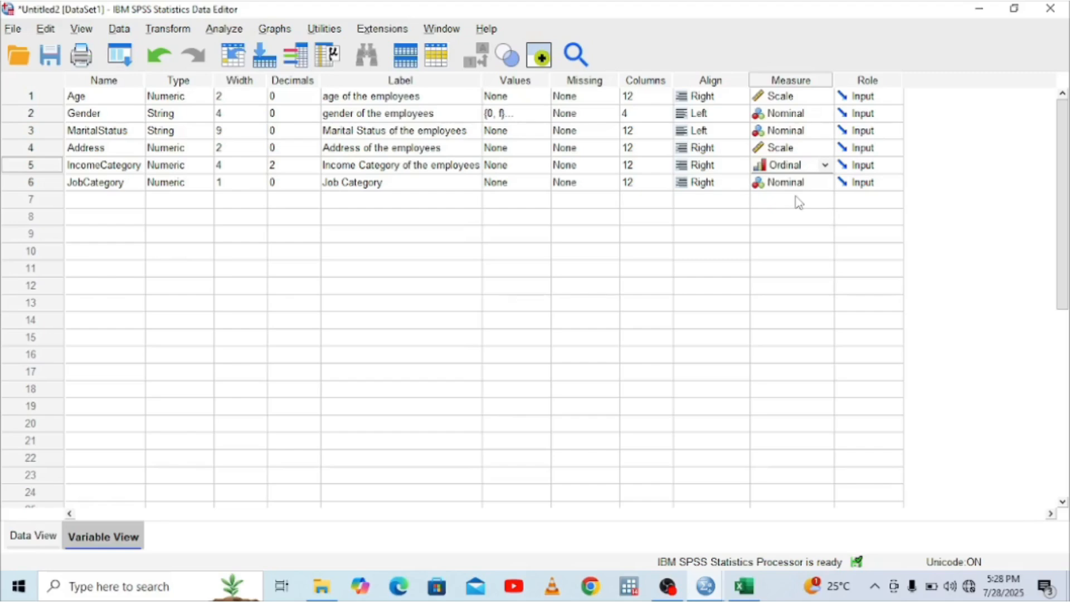
Check the JobCategory values in the data sheet and set that variable's measurement level to Ordinal.
click(106, 182)
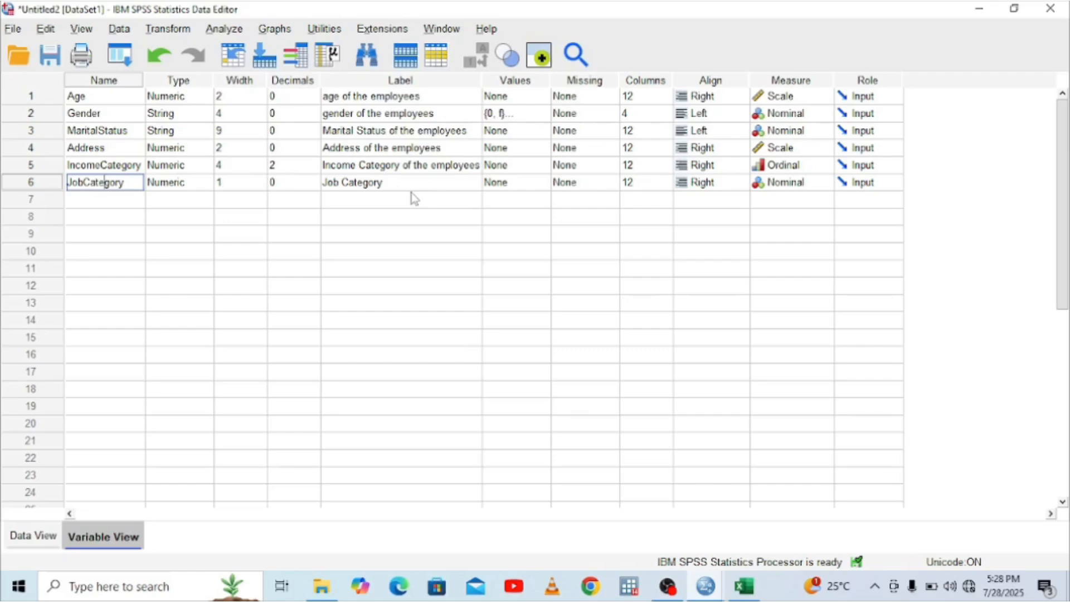
click(25, 535)
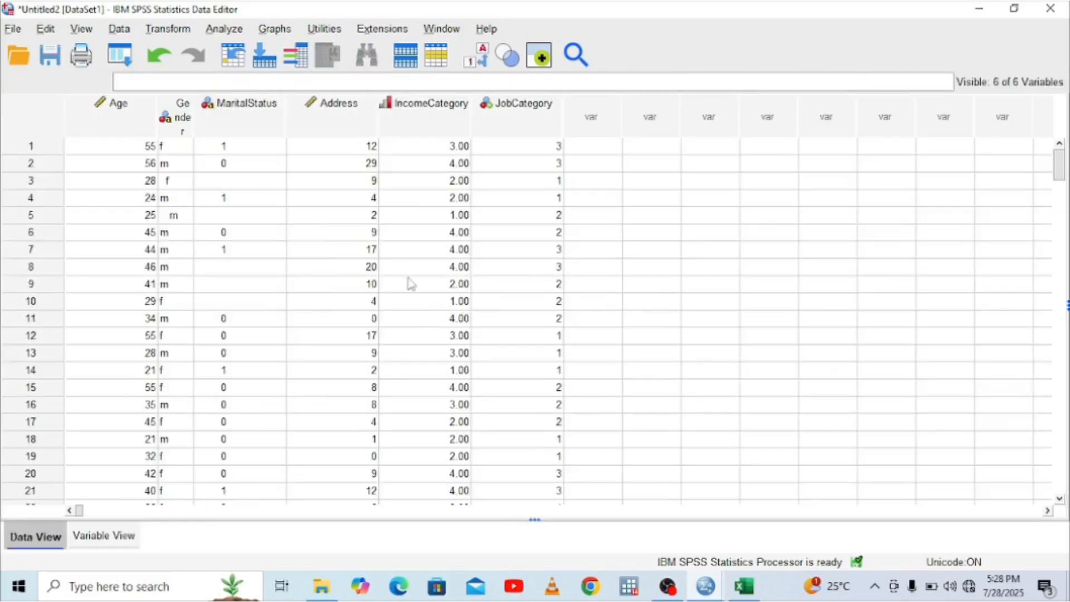
click(104, 540)
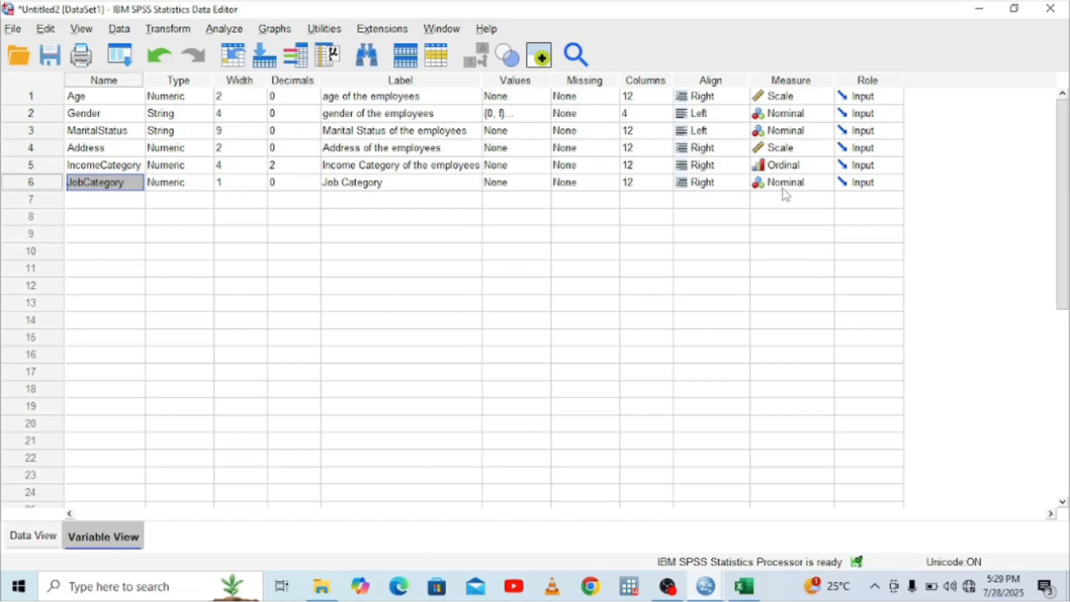
click(808, 183)
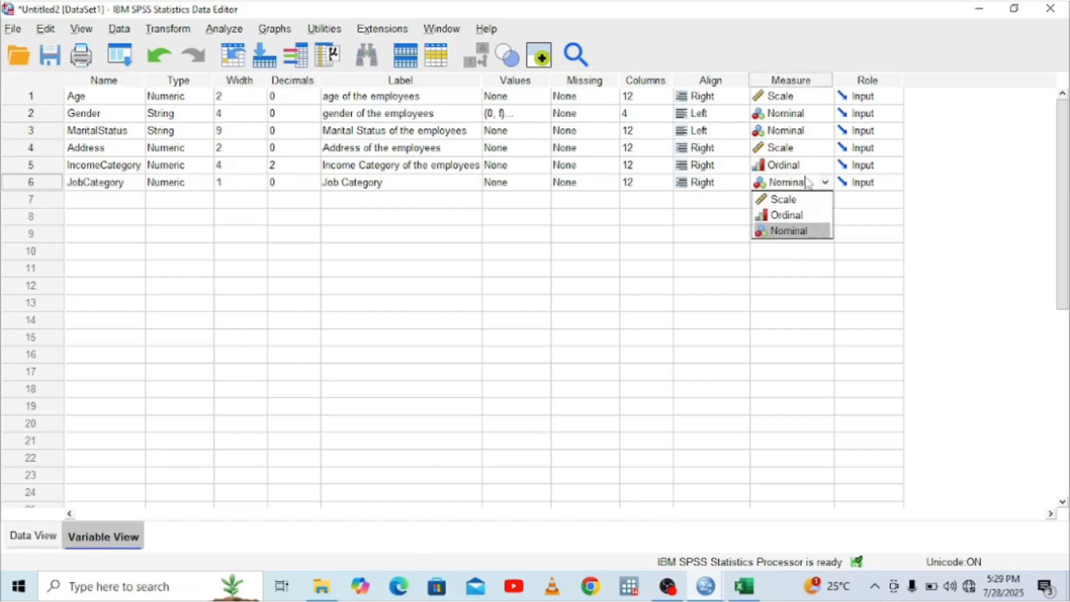
click(784, 215)
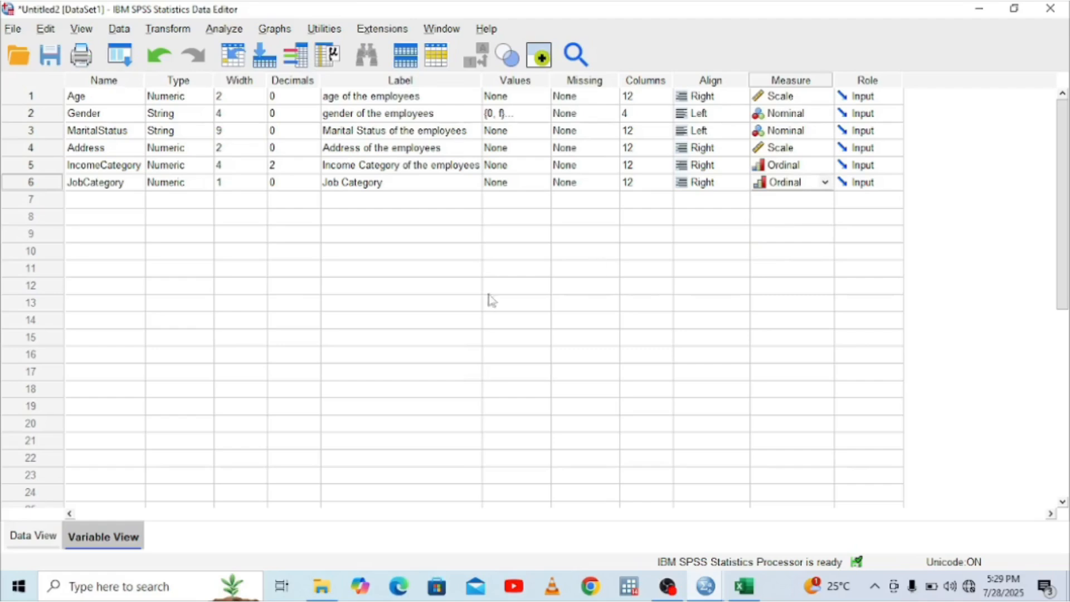
click(42, 543)
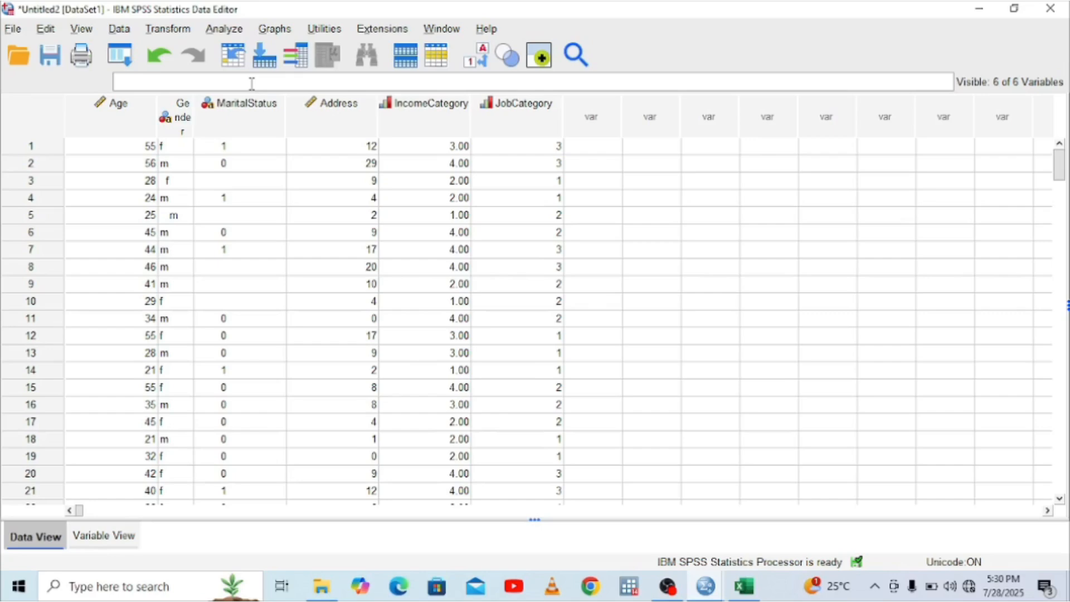
click(225, 29)
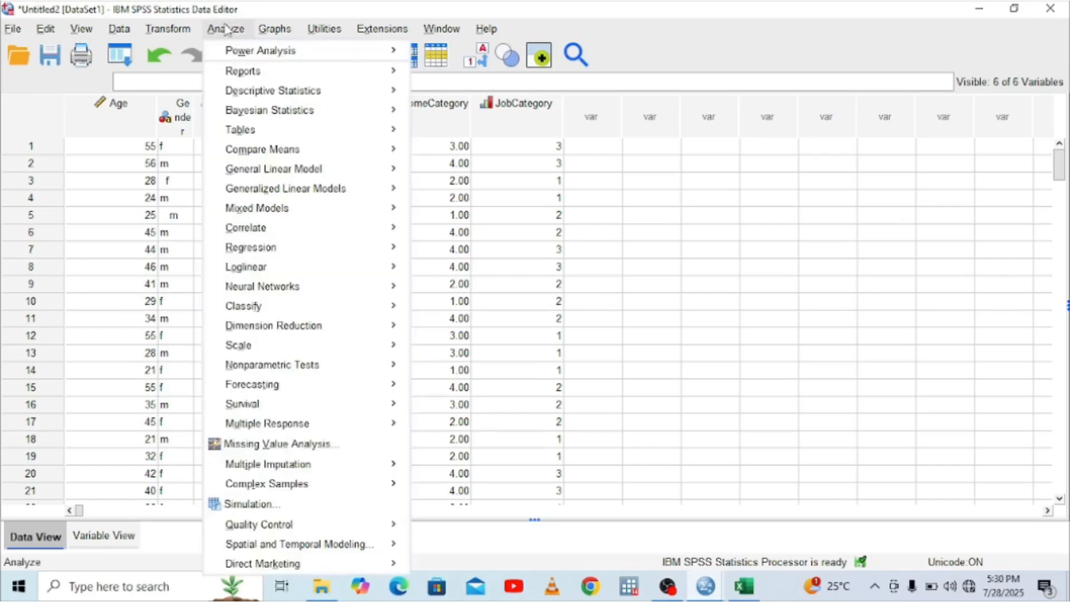
click(259, 445)
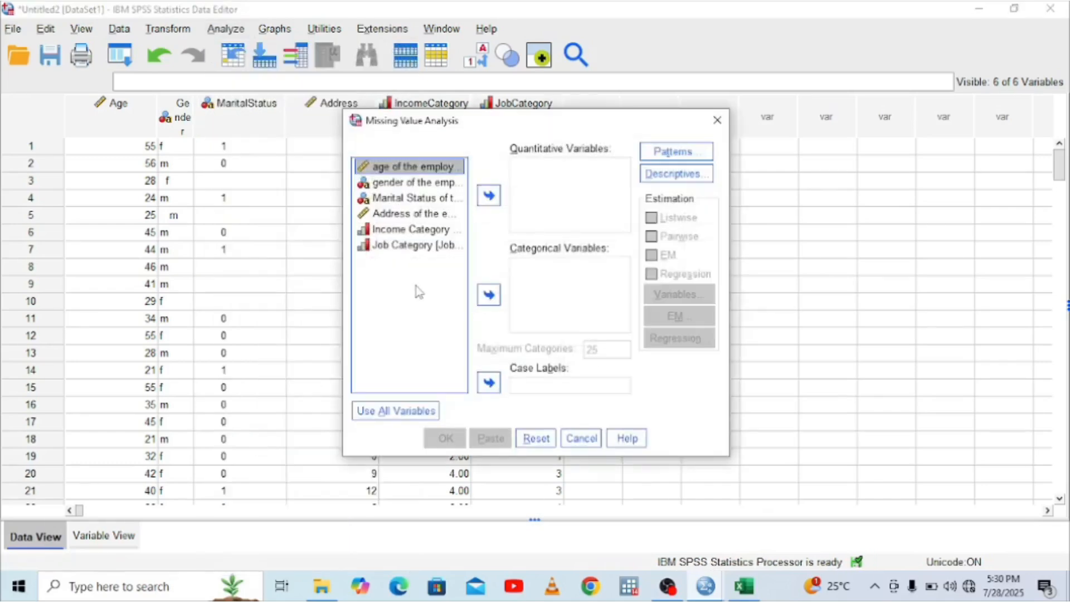
click(390, 424)
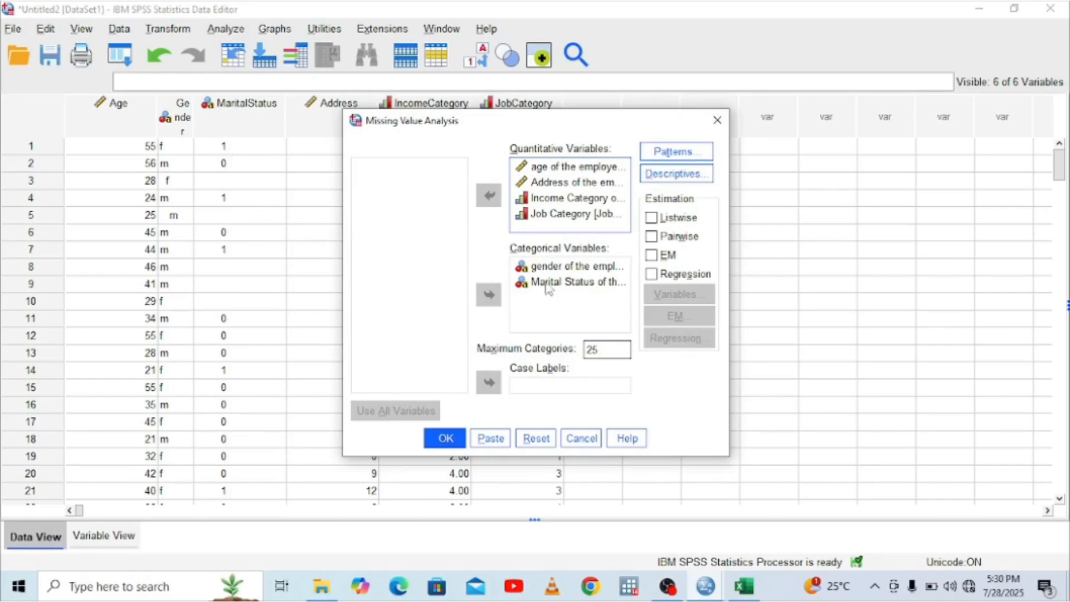
click(565, 267)
click(560, 283)
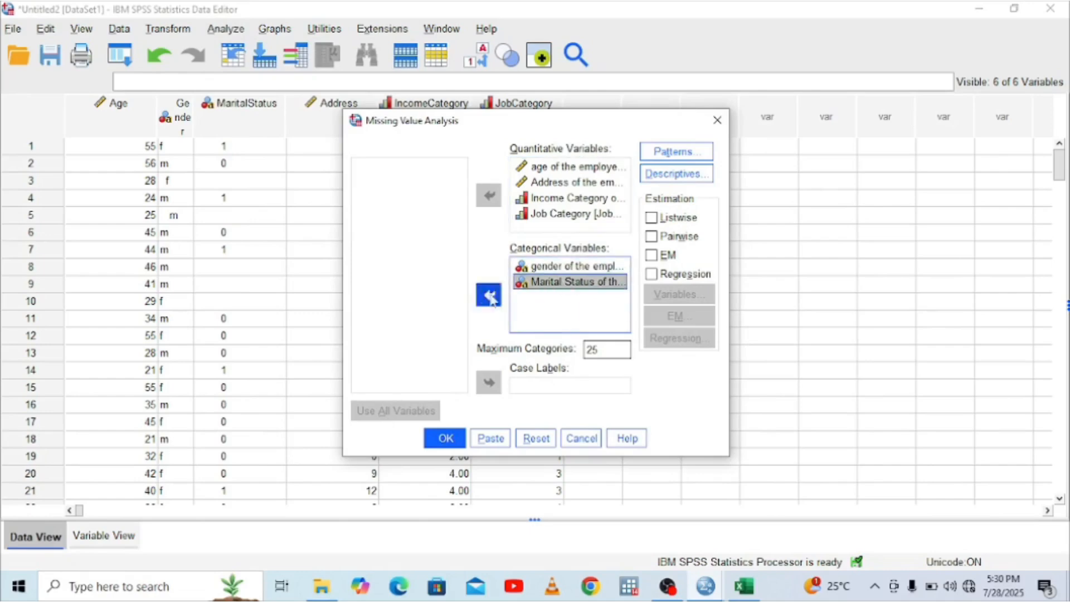
click(488, 295)
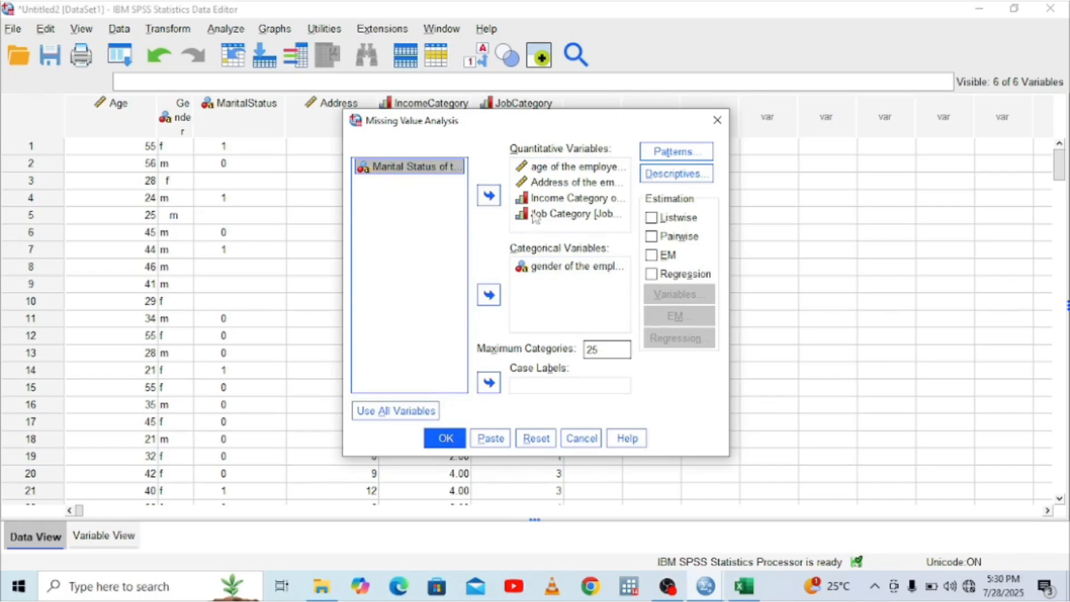
click(535, 267)
click(488, 295)
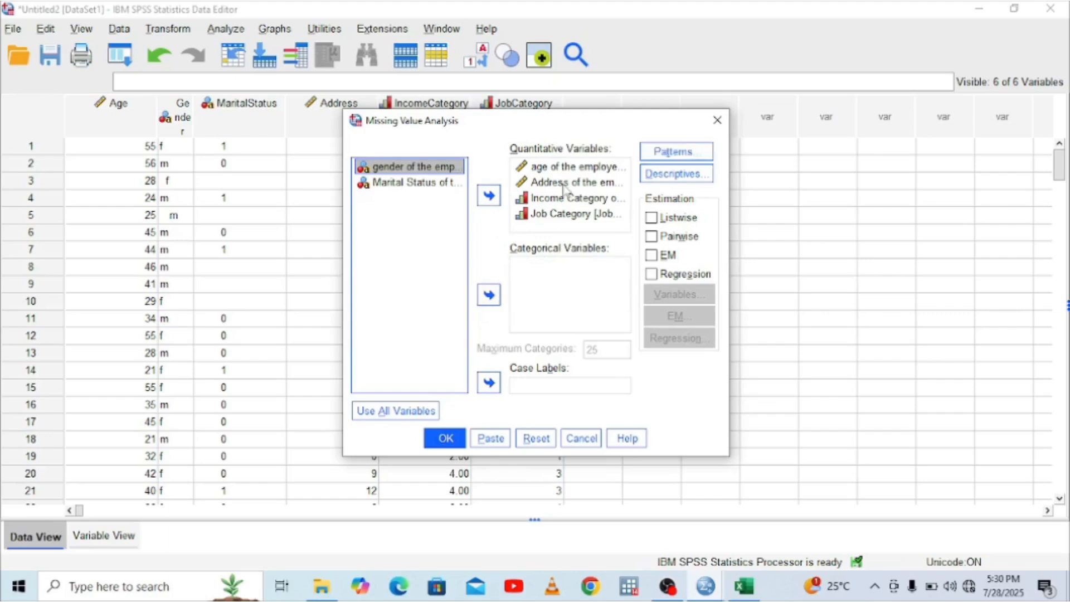
click(716, 120)
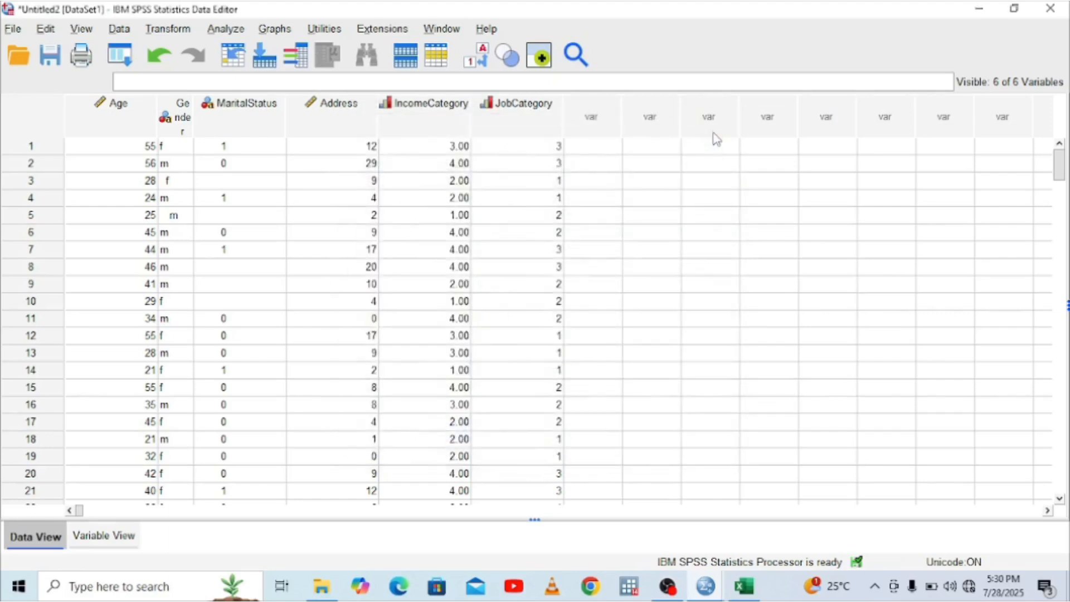
Change the Gender variable's type to Numeric in the variable definitions, accepting the discarding of incompatible value labels.
click(139, 538)
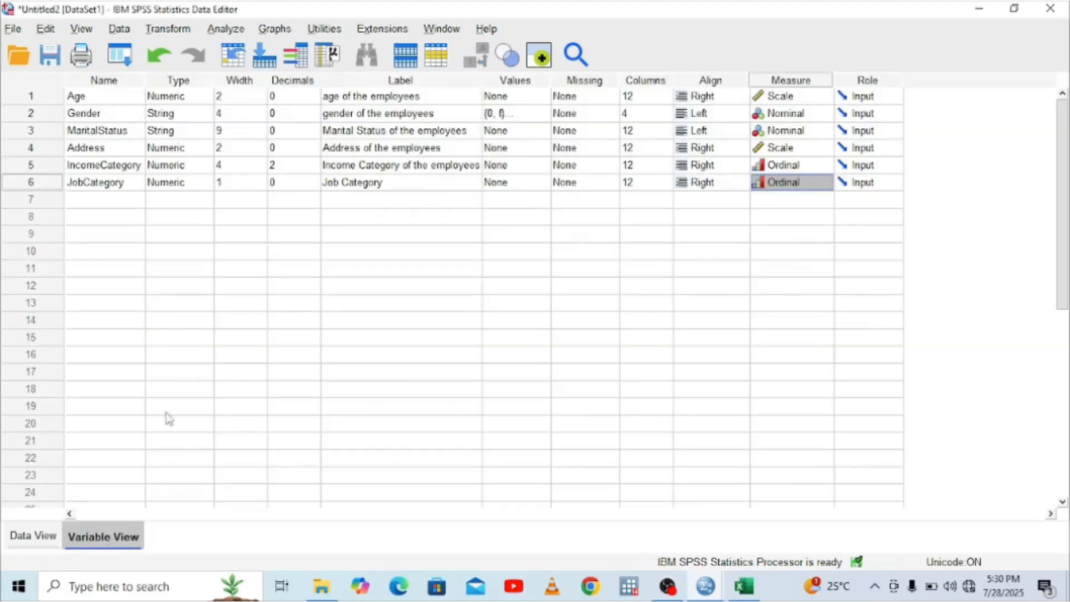
click(190, 117)
click(205, 114)
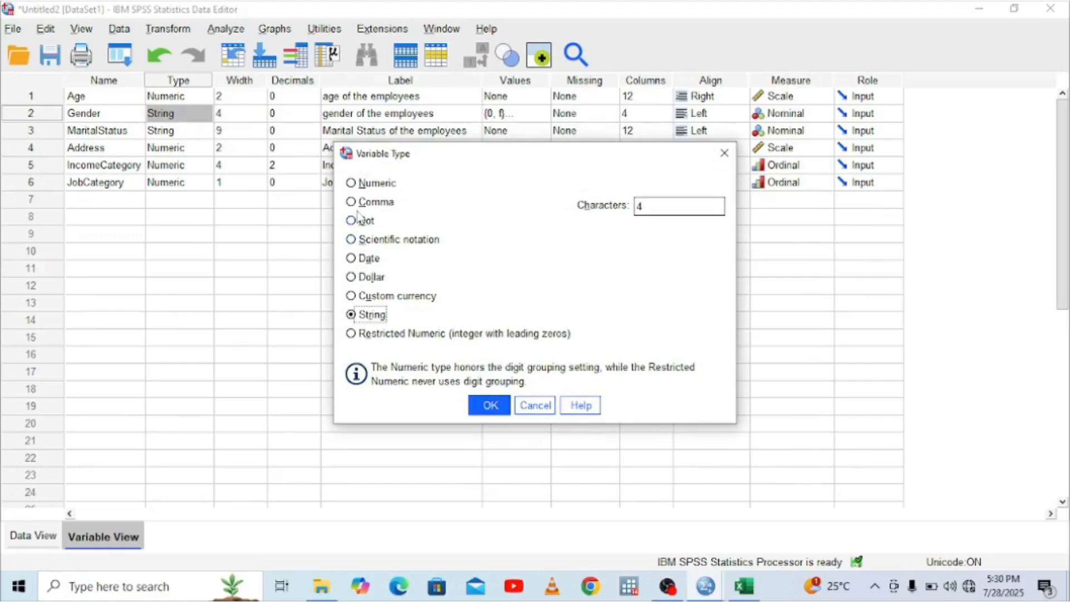
click(351, 182)
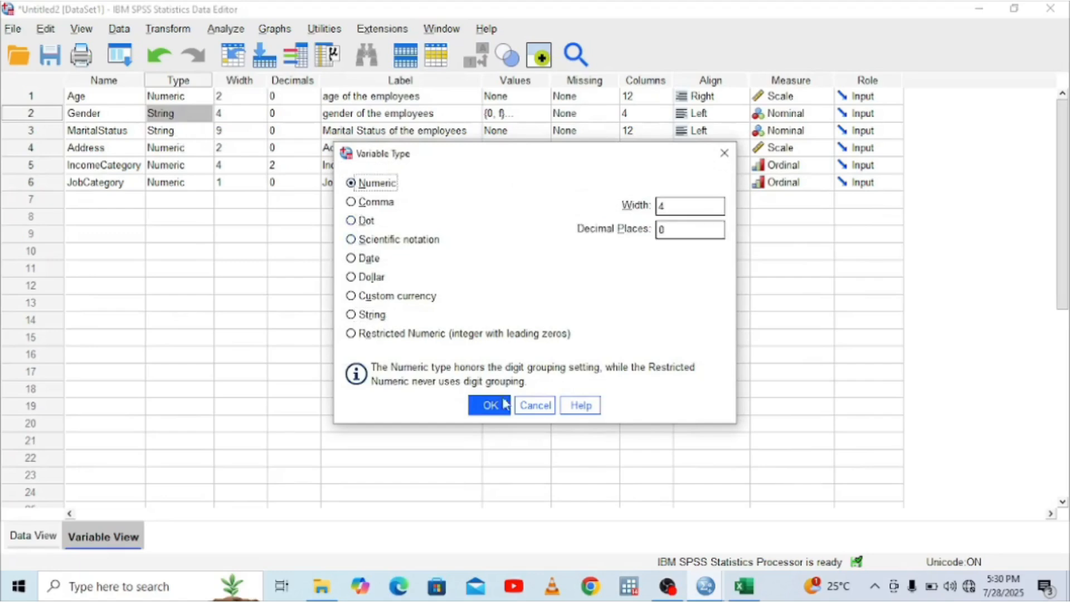
click(490, 406)
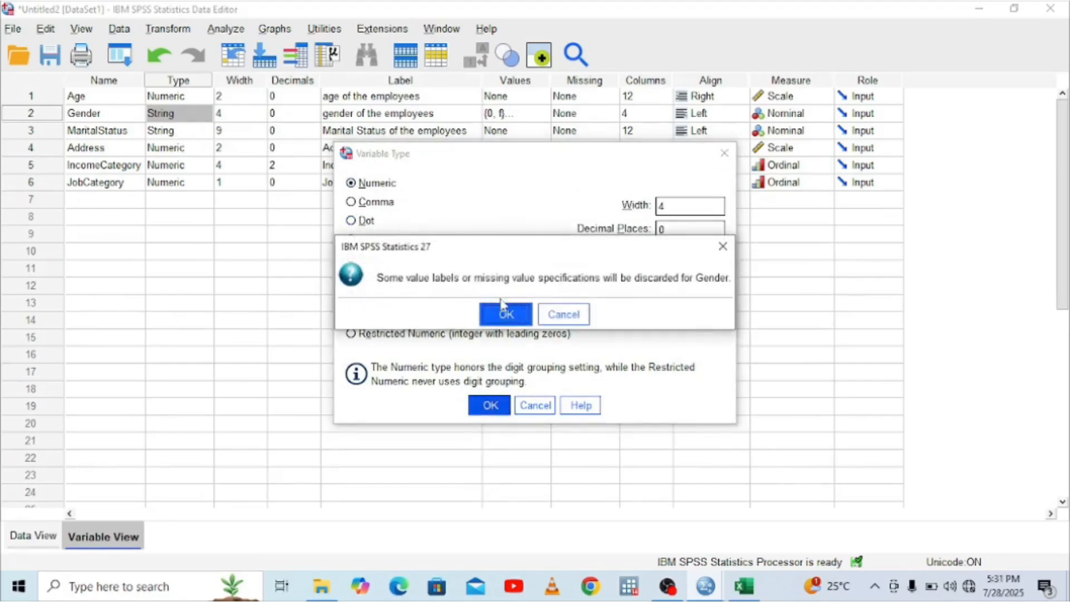
click(500, 315)
click(509, 315)
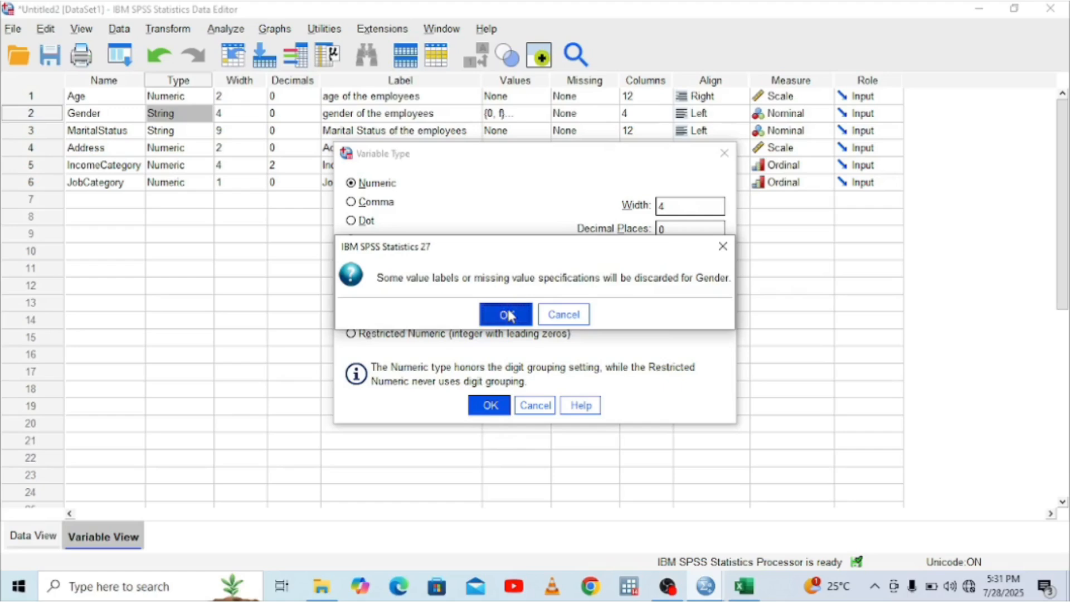
Change the MaritalStatus variable's type to Numeric.
click(181, 132)
click(205, 130)
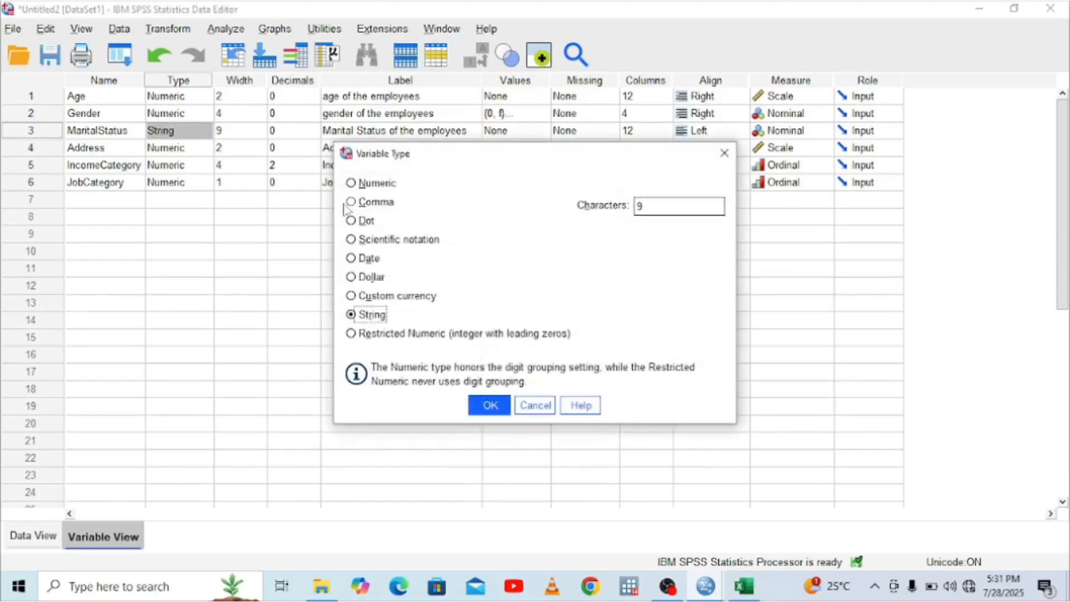
click(351, 183)
click(489, 406)
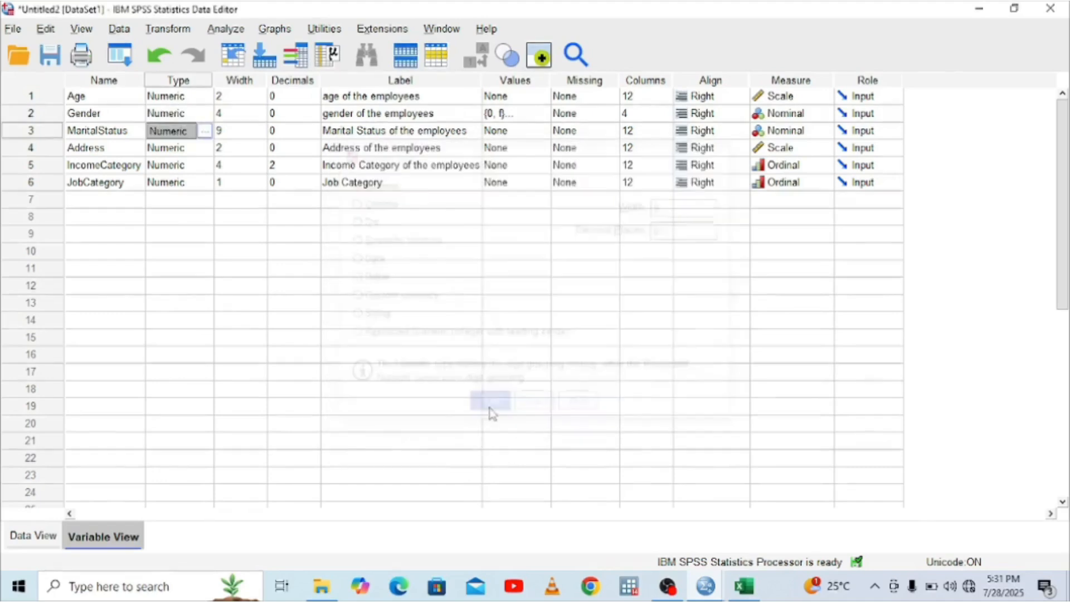
Run a Missing Value Analysis on all variables from the data sheet.
click(25, 532)
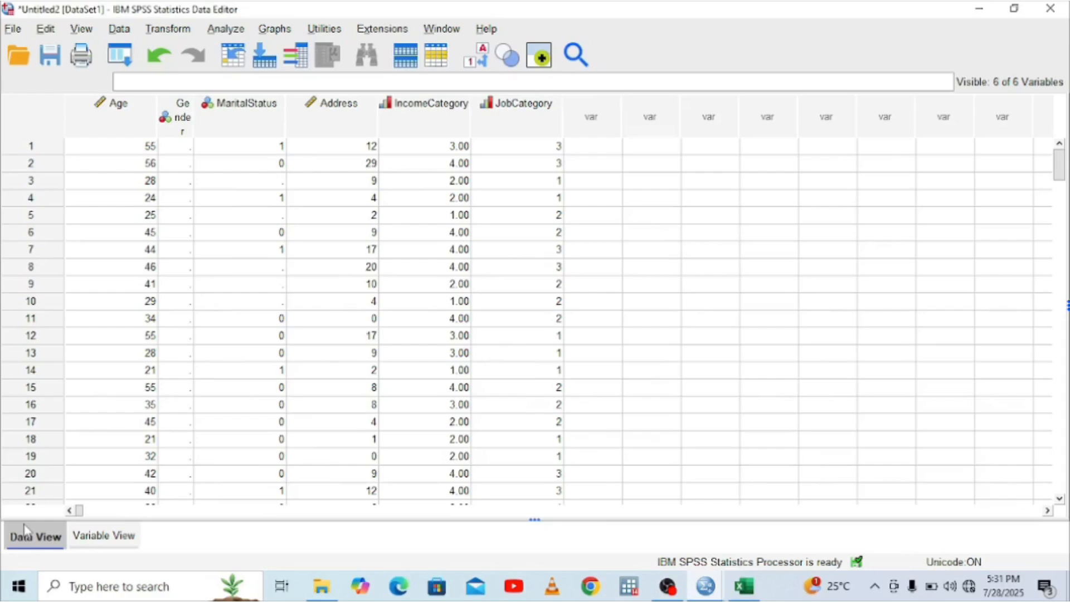
click(213, 31)
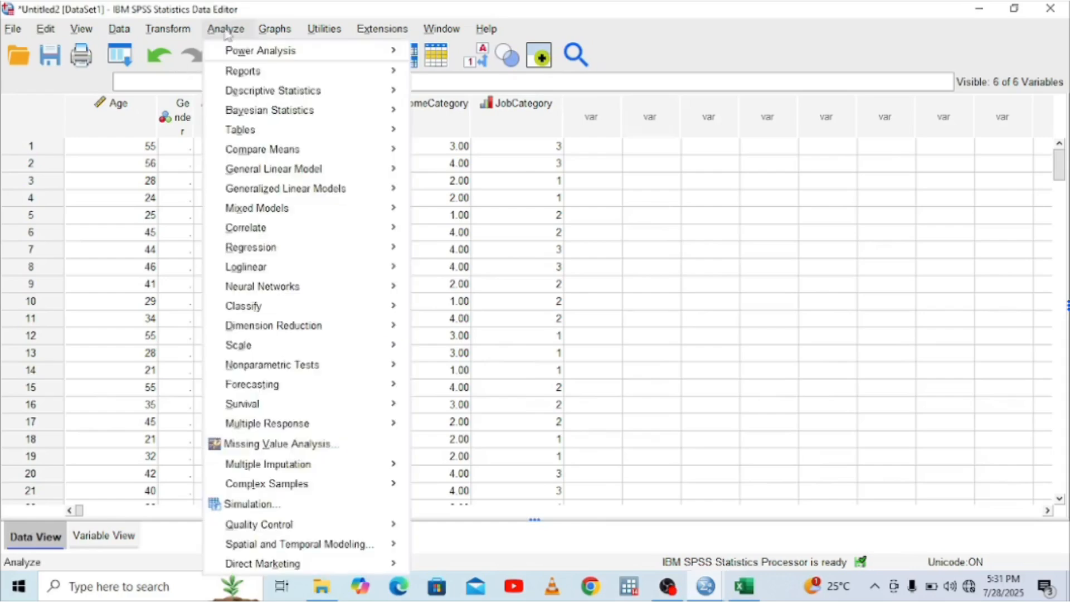
click(264, 444)
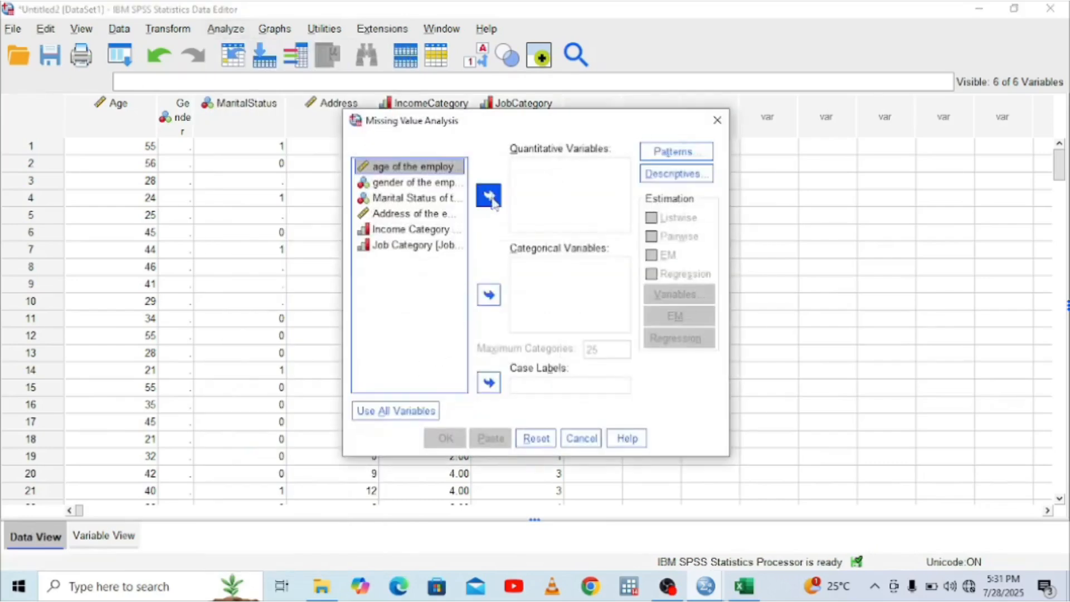
click(419, 410)
click(449, 439)
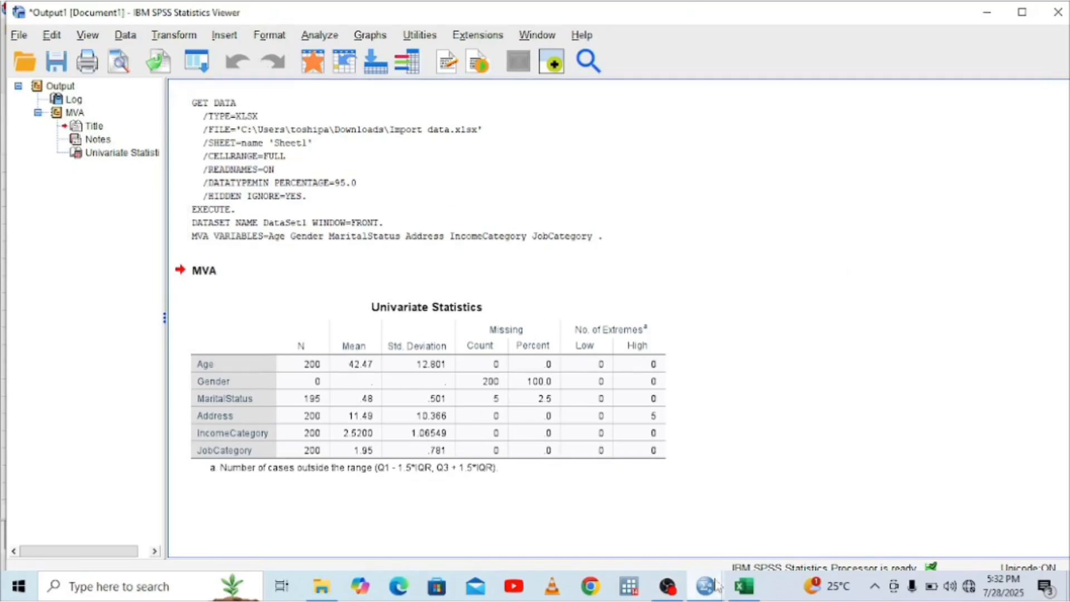
Change the Gender variable's type back to String in the variable definitions, accepting the discarding of incompatible value labels.
click(803, 496)
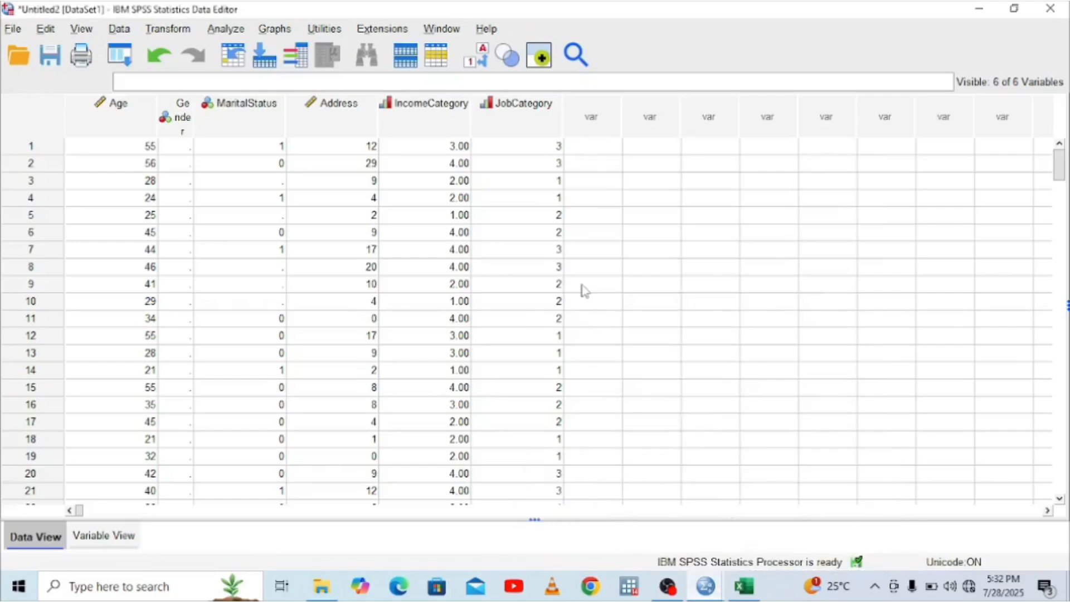
click(103, 535)
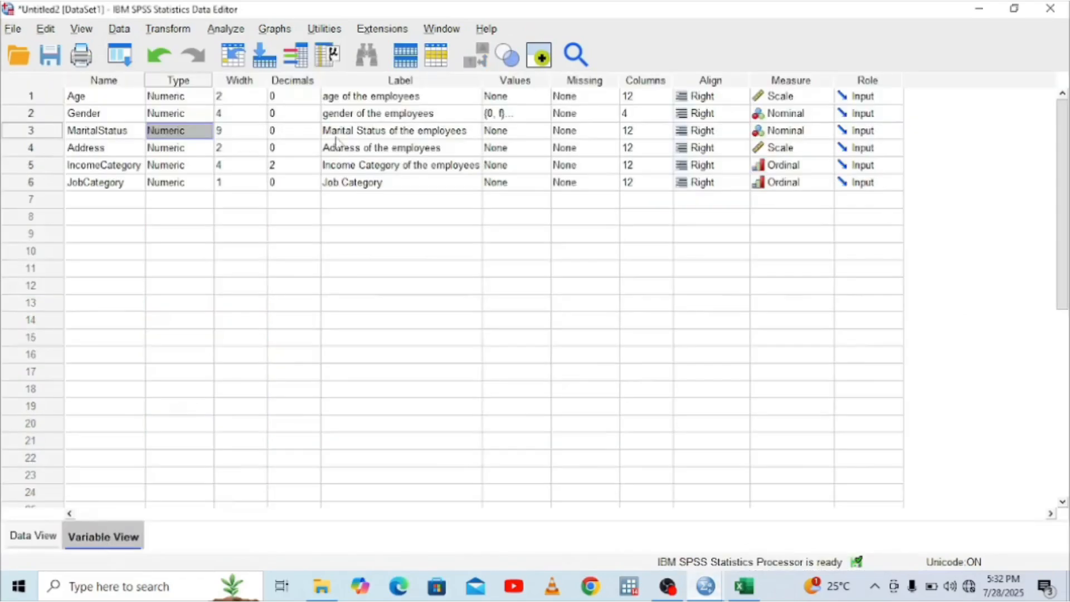
click(211, 116)
click(208, 115)
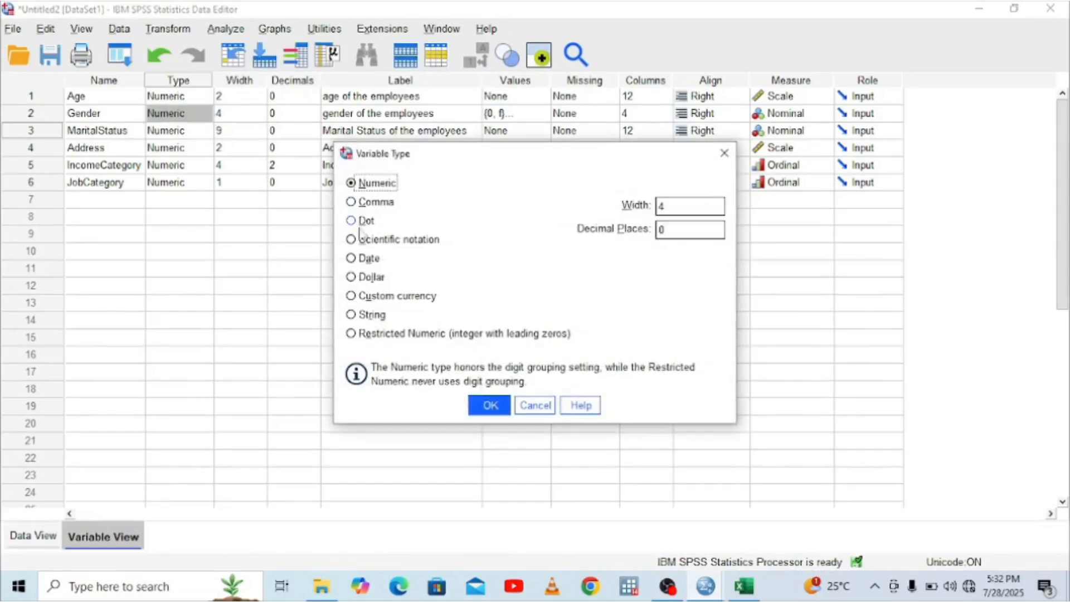
click(361, 314)
click(489, 405)
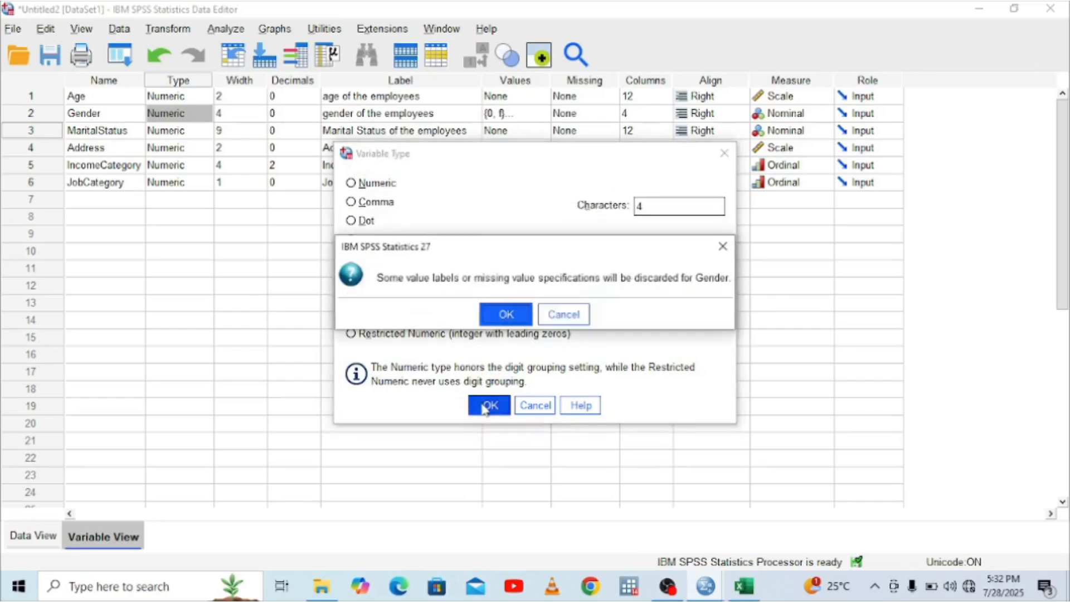
click(508, 312)
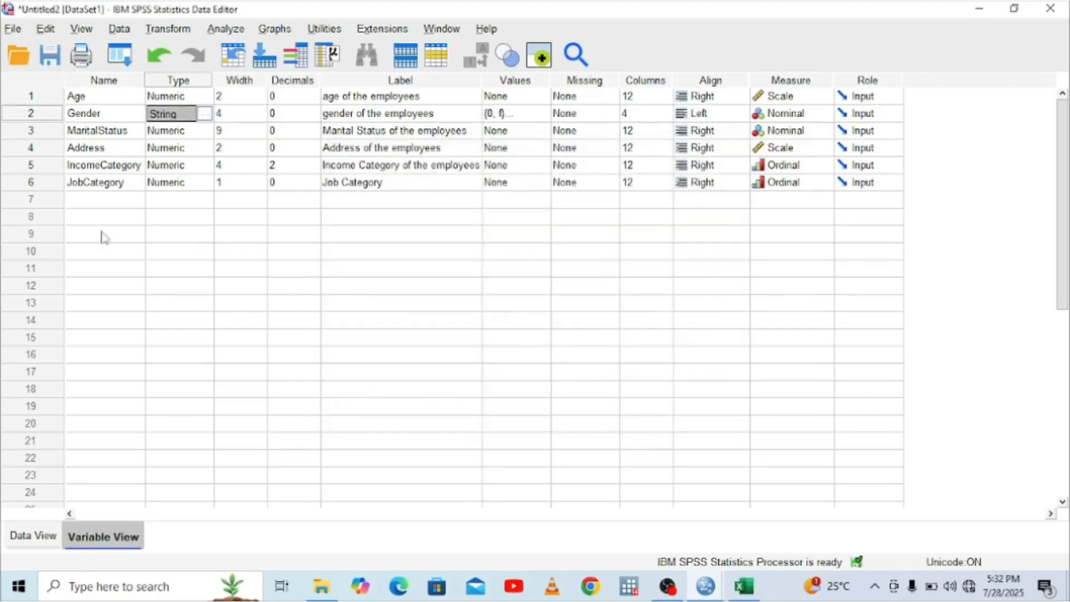
Check the Gender column in the data sheet, widening it slightly, and review the variable's value labels without changing them.
click(34, 536)
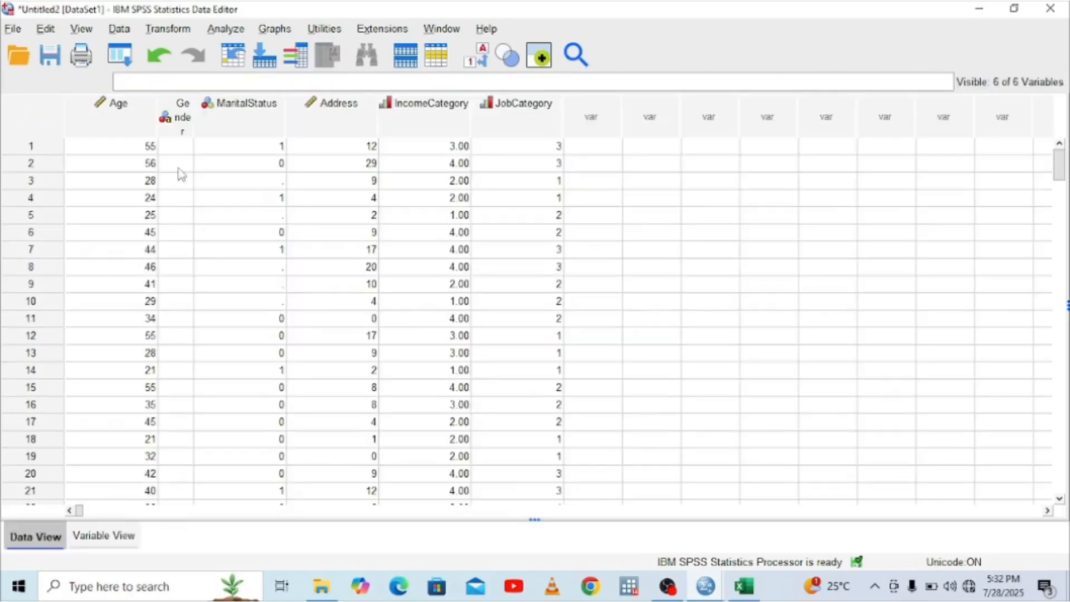
drag(192, 103, 207, 104)
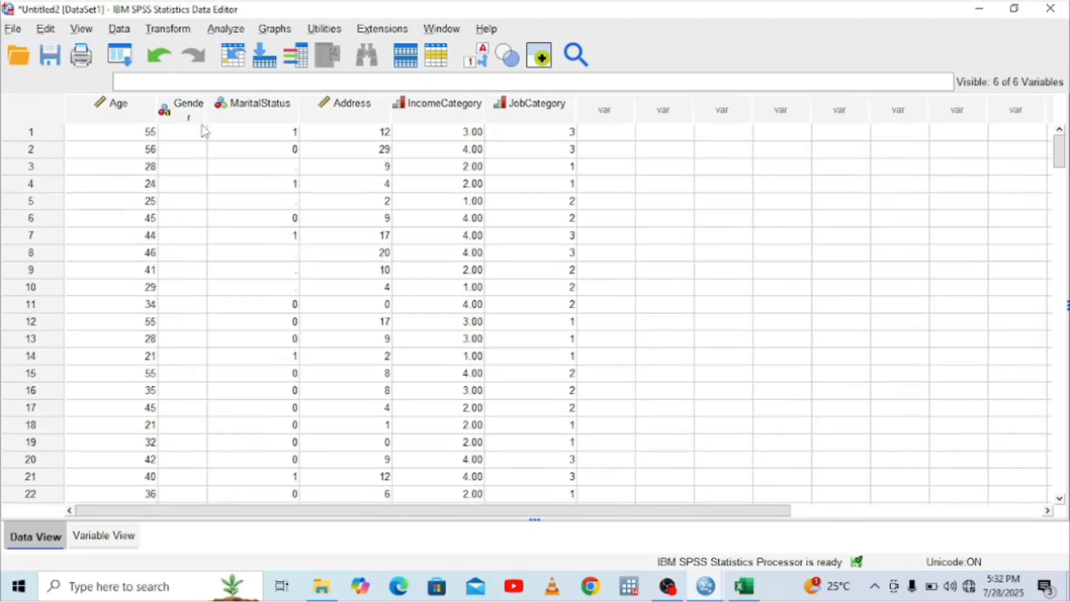
click(114, 536)
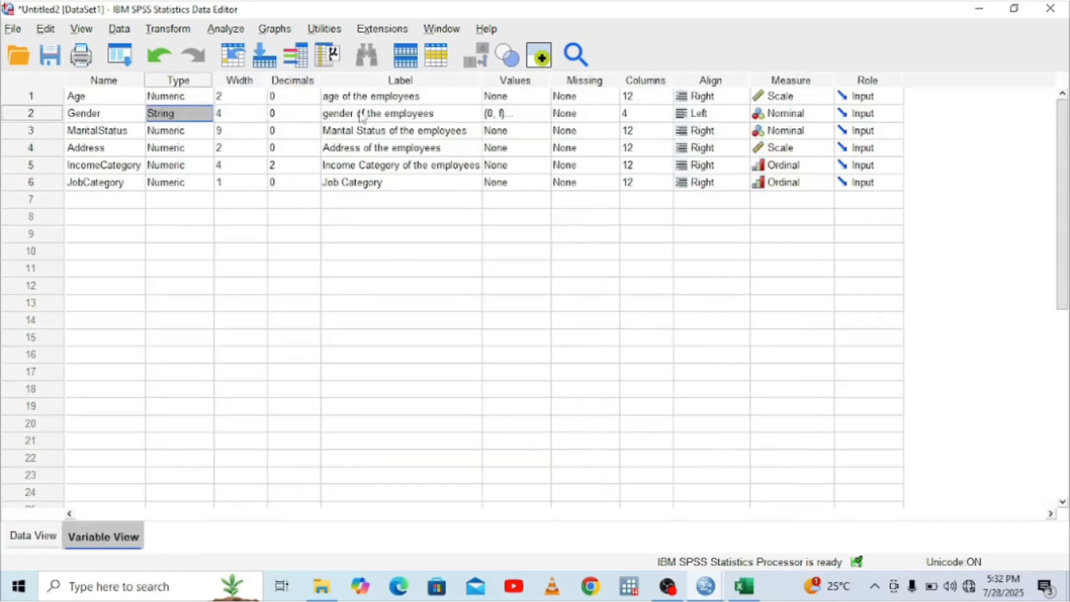
click(507, 116)
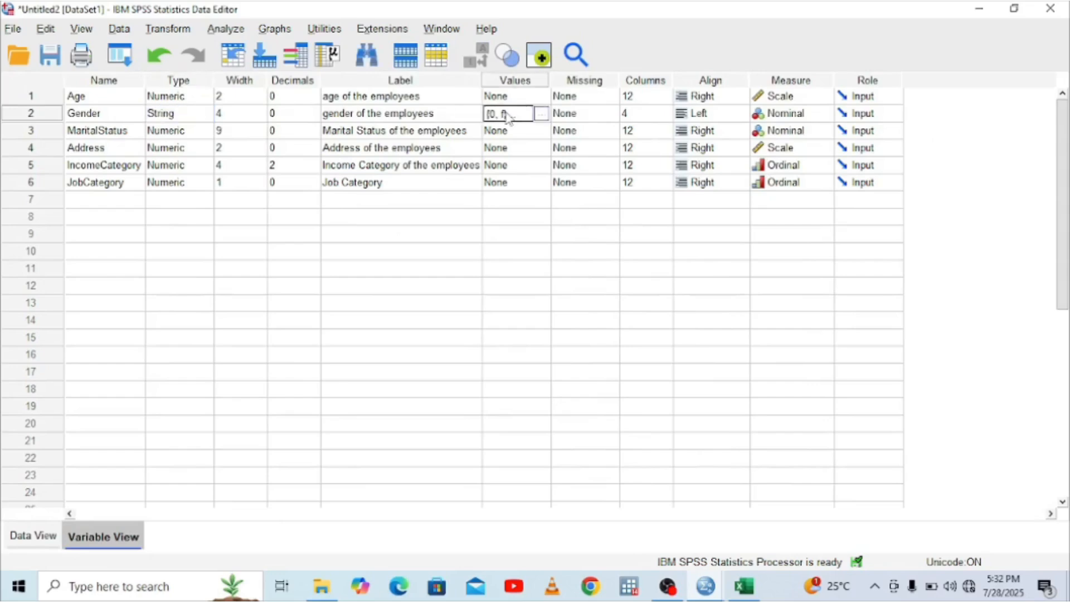
click(543, 115)
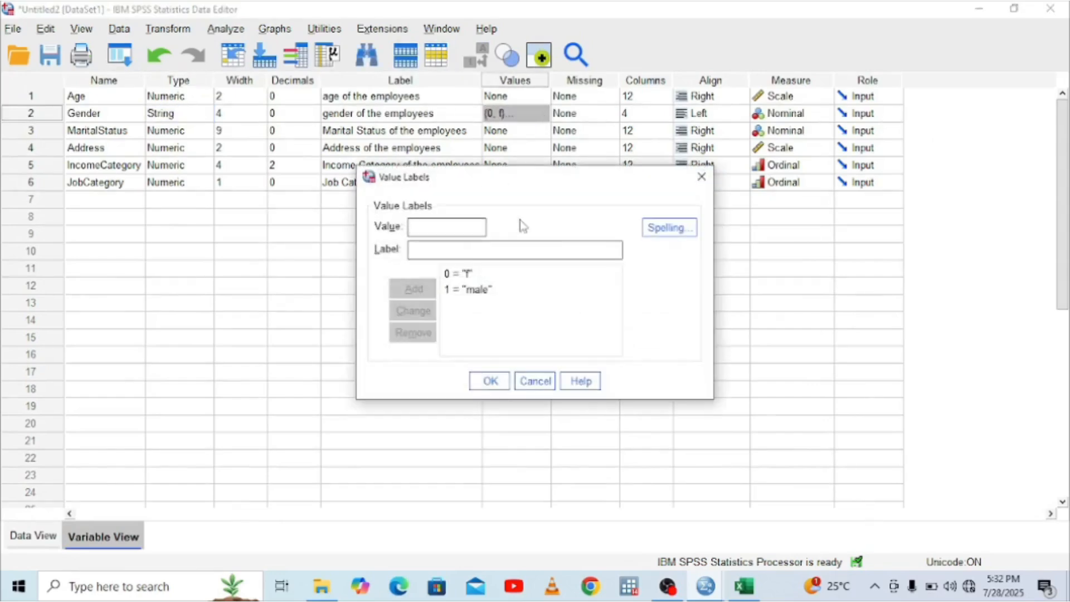
click(489, 383)
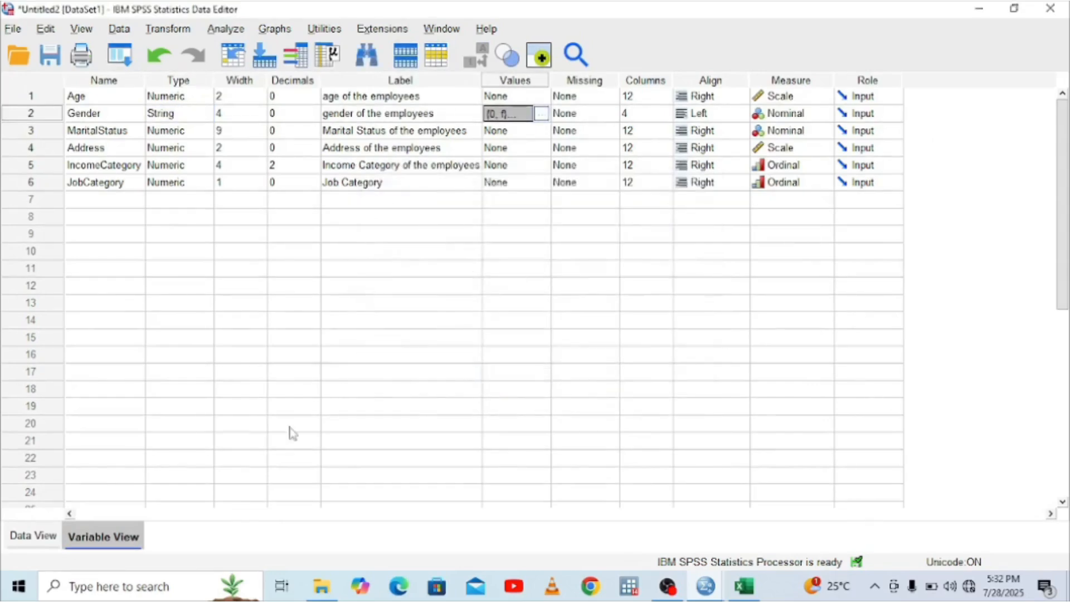
Inspect the first Gender cell and the variable's summary information in the data sheet.
click(33, 537)
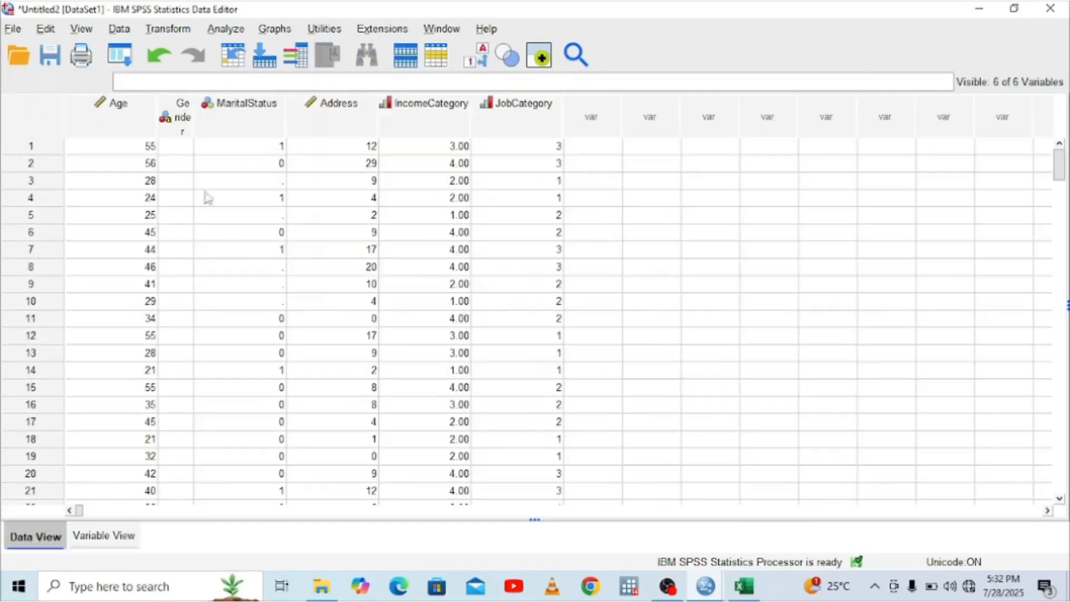
click(176, 149)
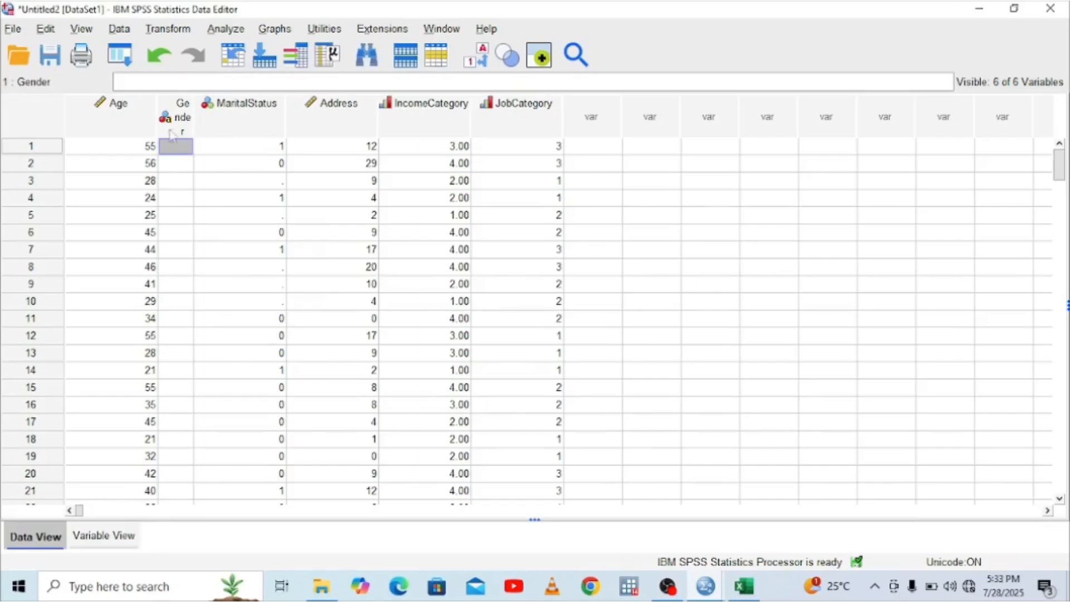
mouse_move(182, 112)
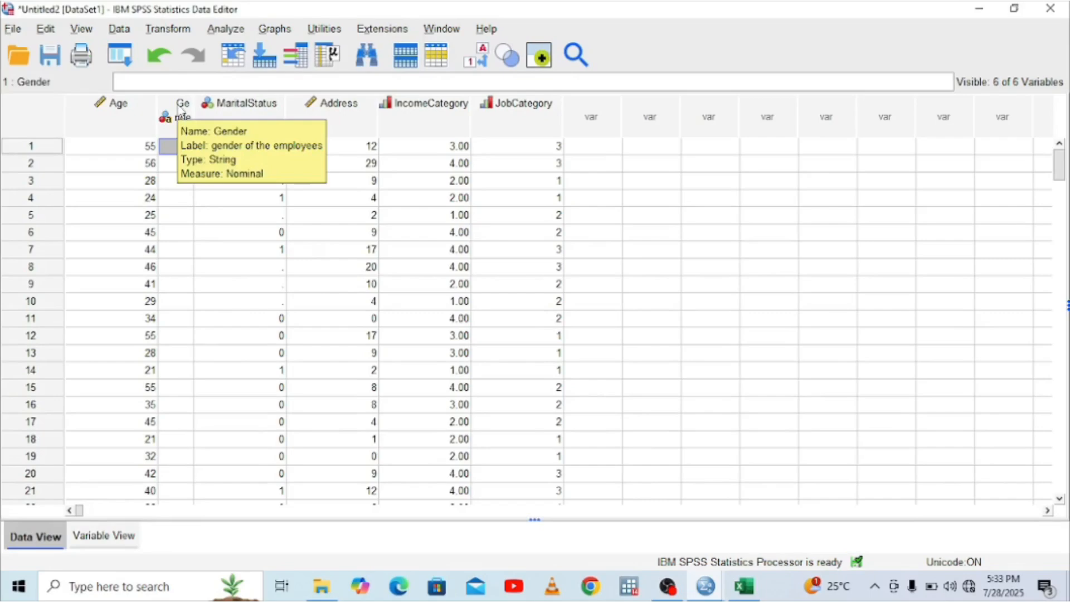